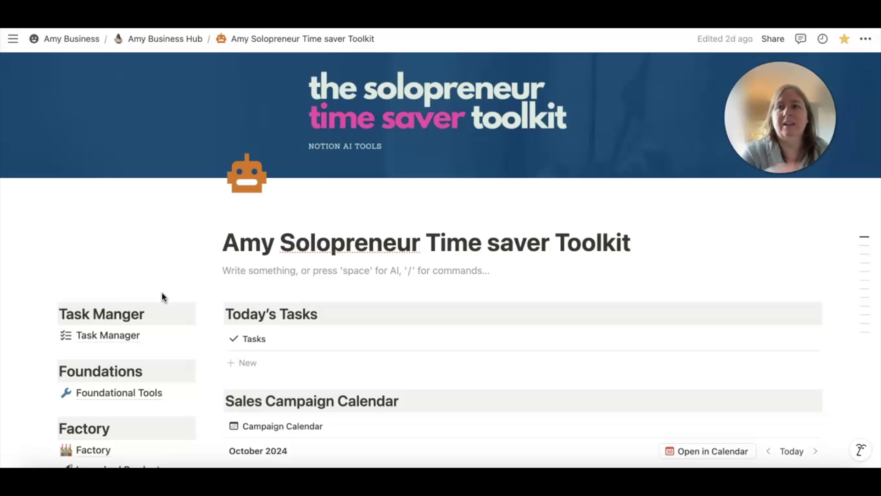
Open the Foundational Tools page from the toolkit dashboard's Foundations section.
{"action": "left_click", "coordinate": [189, 282]}
{"action": "scroll", "coordinate": [189, 281], "scroll_direction": "up", "scroll_amount": 1}
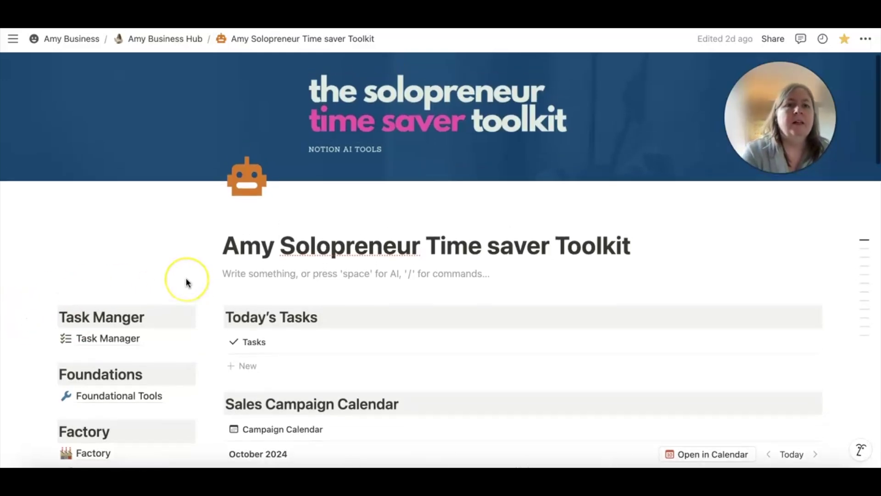
{"action": "scroll", "coordinate": [188, 282], "scroll_direction": "down", "scroll_amount": 2}
{"action": "left_click", "coordinate": [113, 322]}
{"action": "scroll", "coordinate": [216, 304], "scroll_direction": "down", "scroll_amount": 5}
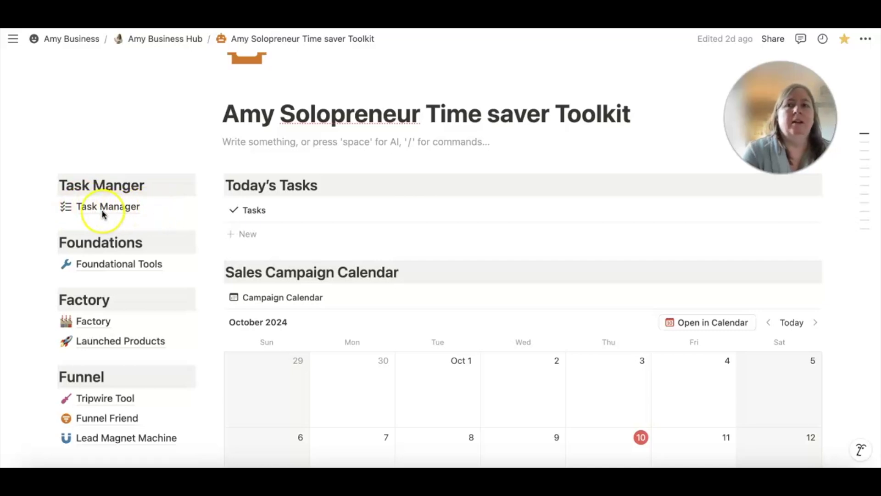
{"action": "scroll", "coordinate": [103, 212], "scroll_direction": "down", "scroll_amount": 5}
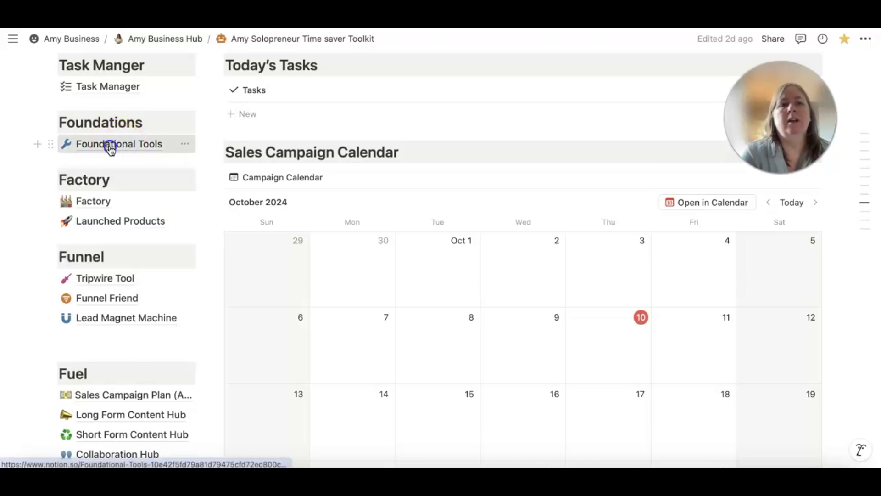
{"action": "left_click", "coordinate": [110, 145]}
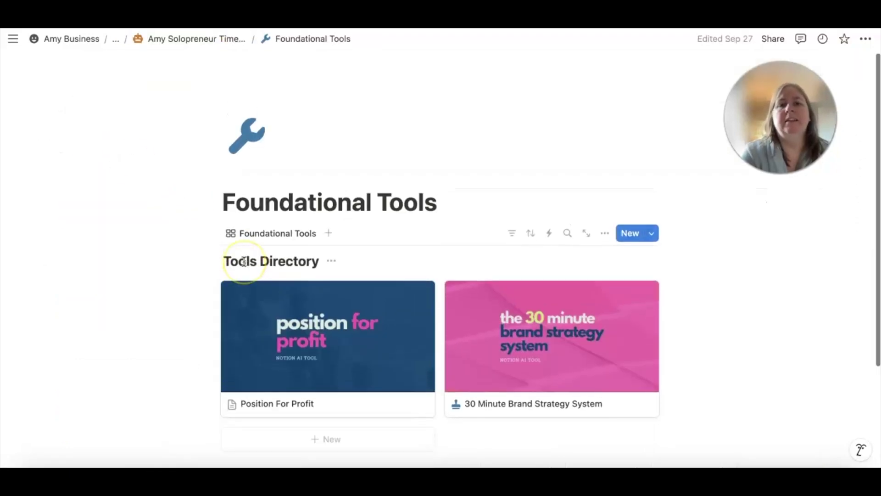
Return to the toolkit dashboard and preview the Factory and Launched Products pages in its Factory section.
{"action": "left_click", "coordinate": [168, 39]}
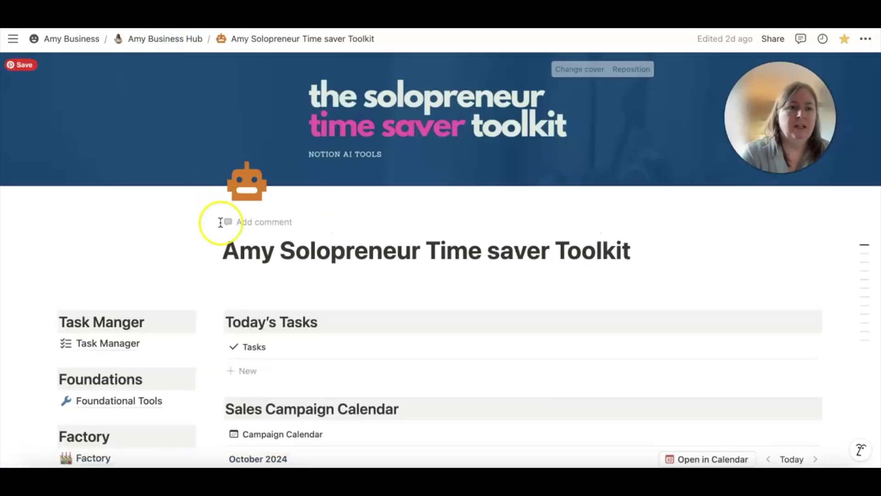
{"action": "scroll", "coordinate": [221, 222], "scroll_direction": "down", "scroll_amount": 5}
{"action": "scroll", "coordinate": [220, 222], "scroll_direction": "down", "scroll_amount": 2}
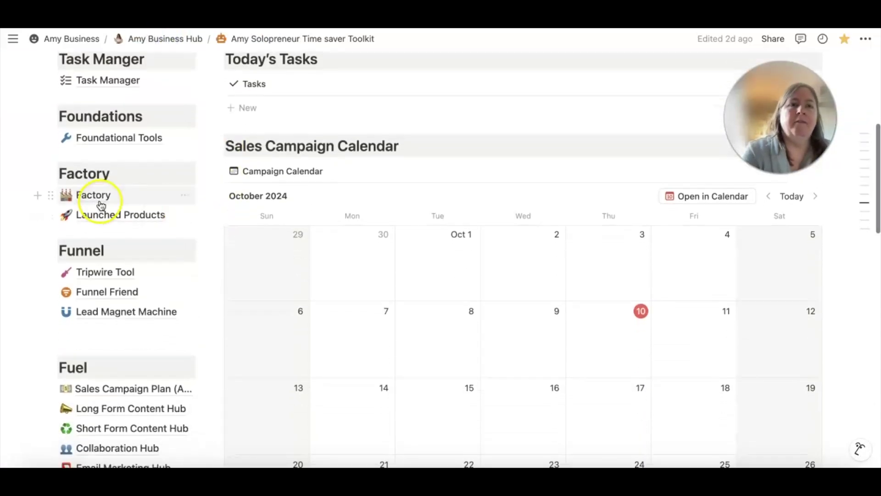
{"action": "mouse_move", "coordinate": [100, 202]}
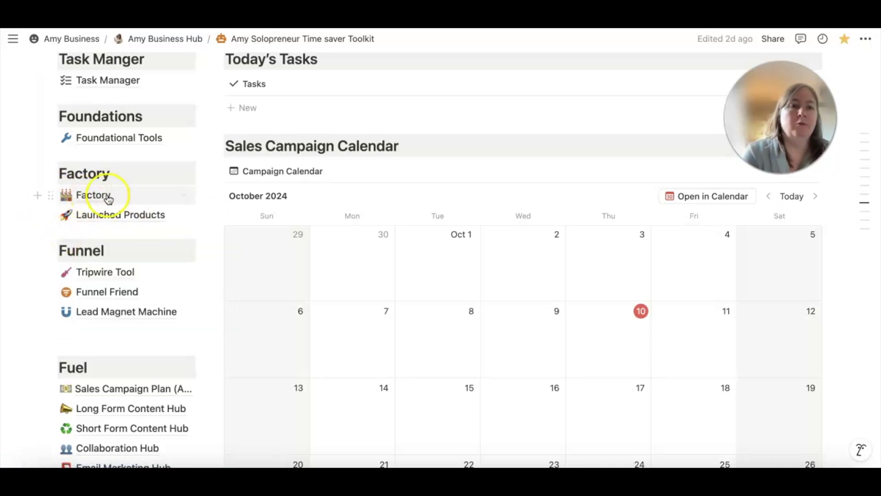
{"action": "mouse_move", "coordinate": [105, 217]}
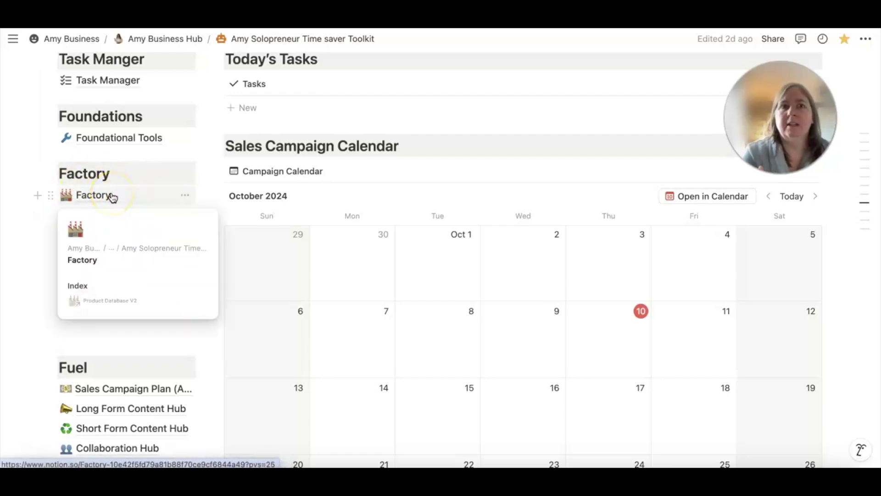
{"action": "left_click", "coordinate": [167, 203]}
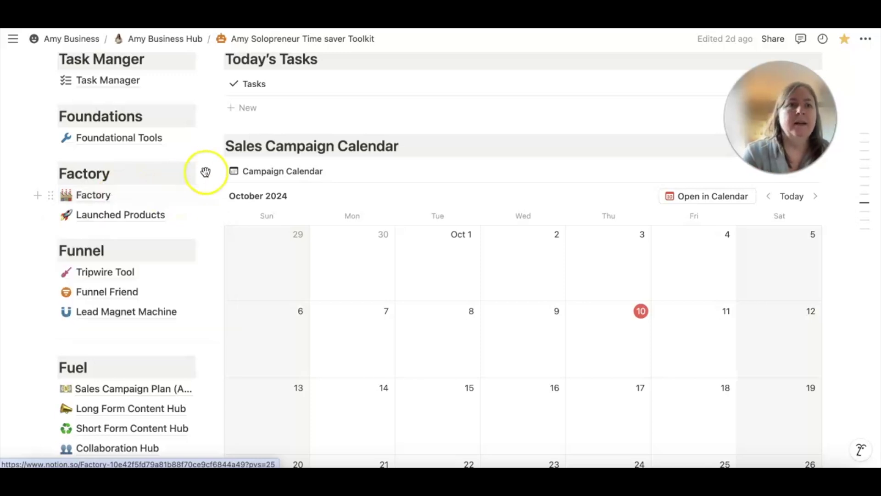
{"action": "scroll", "coordinate": [208, 177], "scroll_direction": "down", "scroll_amount": 5}
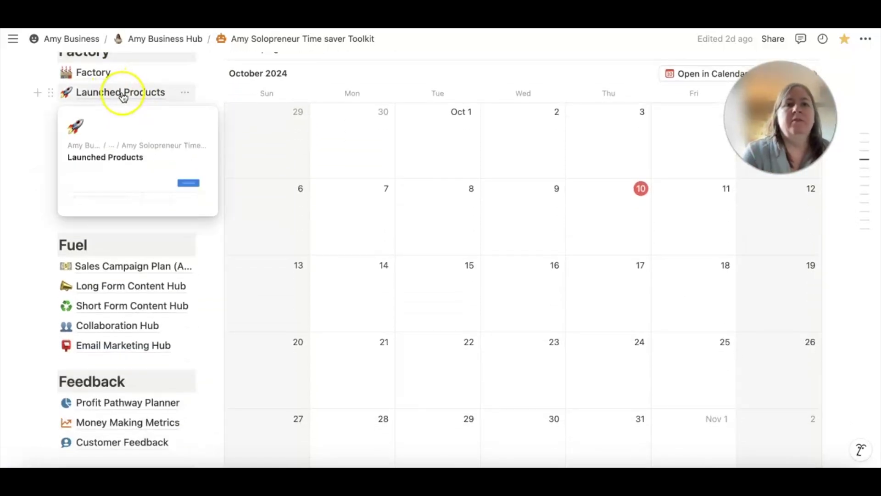
{"action": "mouse_move", "coordinate": [88, 78]}
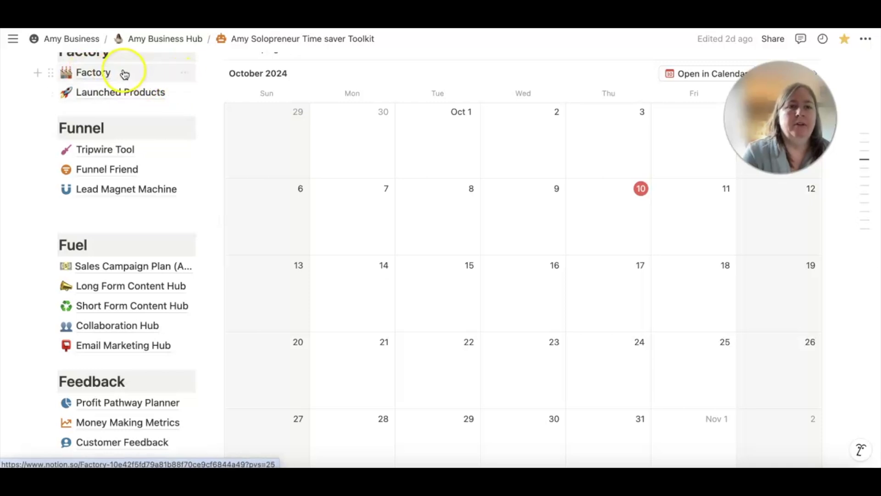
{"action": "mouse_move", "coordinate": [140, 93]}
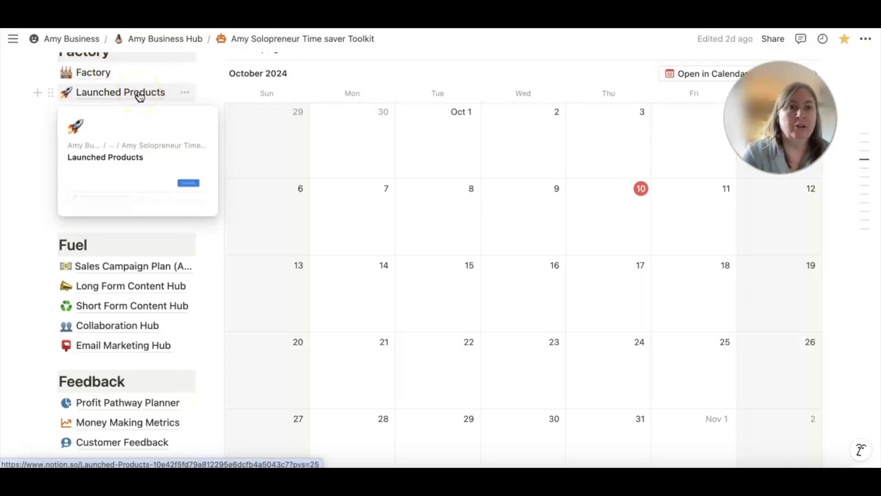
{"action": "scroll", "coordinate": [188, 232], "scroll_direction": "down", "scroll_amount": 1}
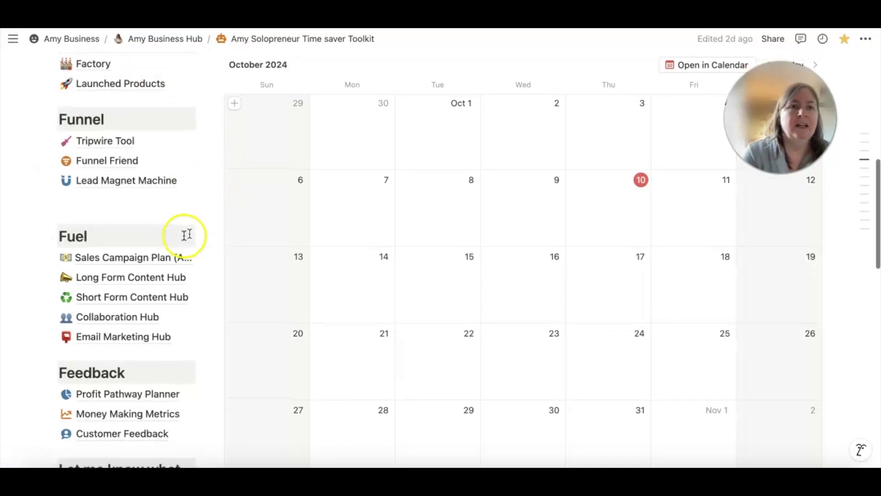
Look over the dashboard's Fuel links, campaign calendar, launched products, Campaign Status board and Income by campaign section.
{"action": "scroll", "coordinate": [138, 164], "scroll_direction": "down", "scroll_amount": 6}
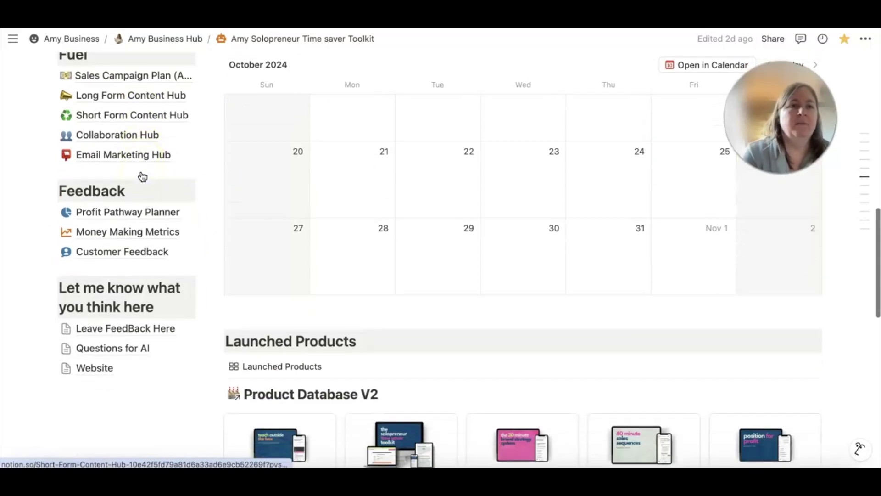
{"action": "scroll", "coordinate": [140, 175], "scroll_direction": "up", "scroll_amount": 1}
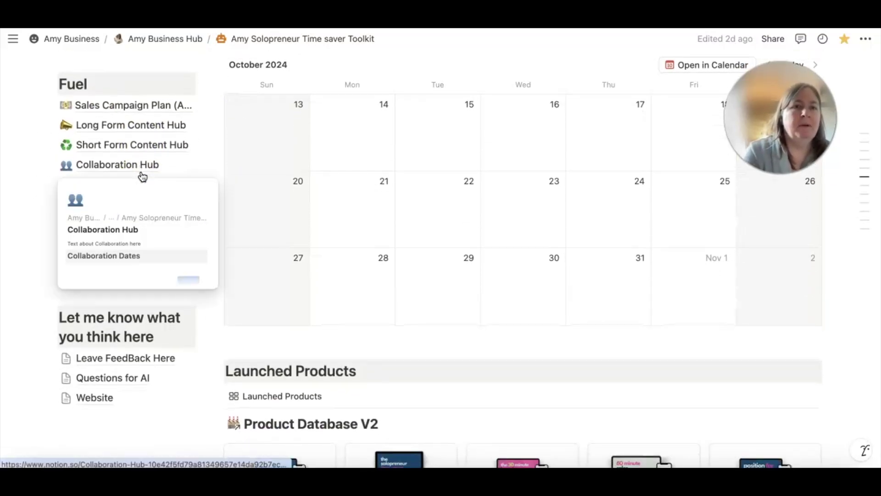
{"action": "mouse_move", "coordinate": [71, 108]}
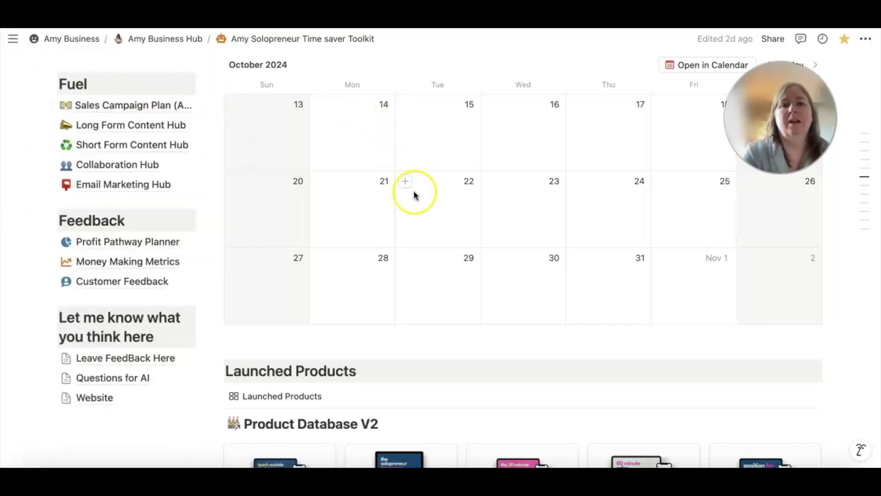
{"action": "scroll", "coordinate": [414, 192], "scroll_direction": "up", "scroll_amount": 1}
{"action": "scroll", "coordinate": [414, 193], "scroll_direction": "down", "scroll_amount": 10}
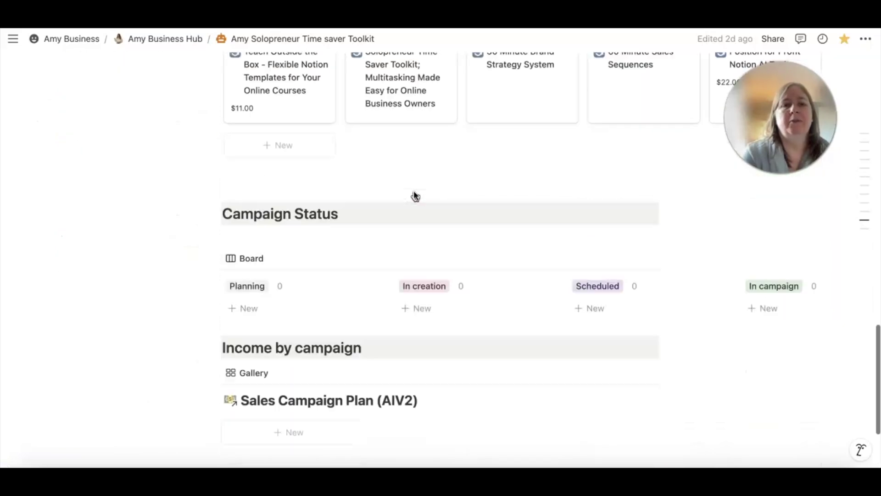
{"action": "scroll", "coordinate": [415, 193], "scroll_direction": "up", "scroll_amount": 7}
{"action": "scroll", "coordinate": [414, 194], "scroll_direction": "up", "scroll_amount": 5}
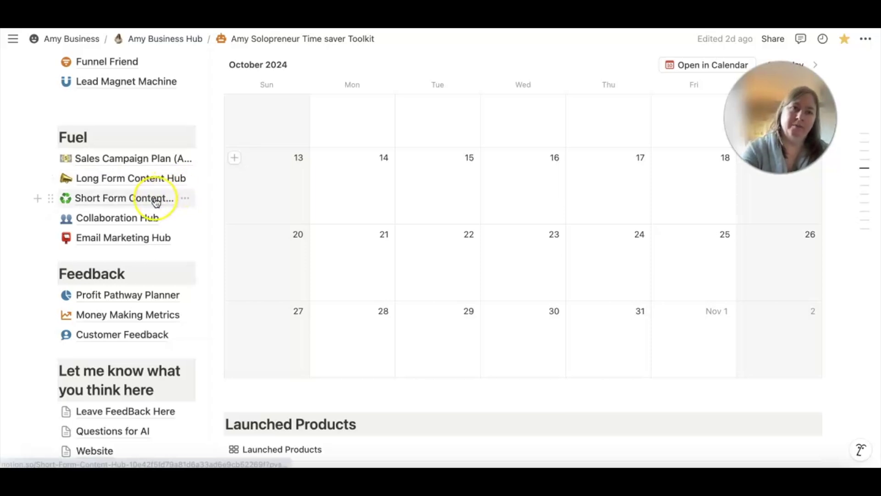
Preview the Short Form Content, Collaboration and Email Marketing hubs, plus the Money Making Metrics and Customer Feedback pages.
{"action": "mouse_move", "coordinate": [156, 201]}
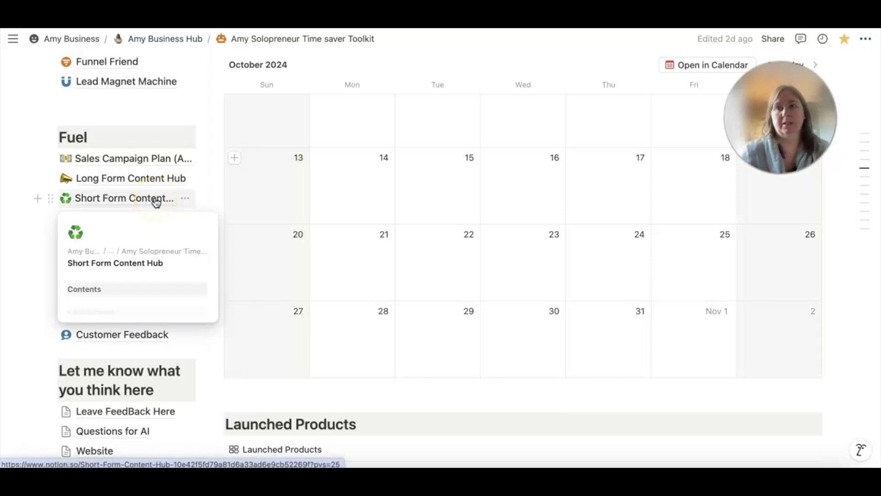
{"action": "mouse_move", "coordinate": [142, 221]}
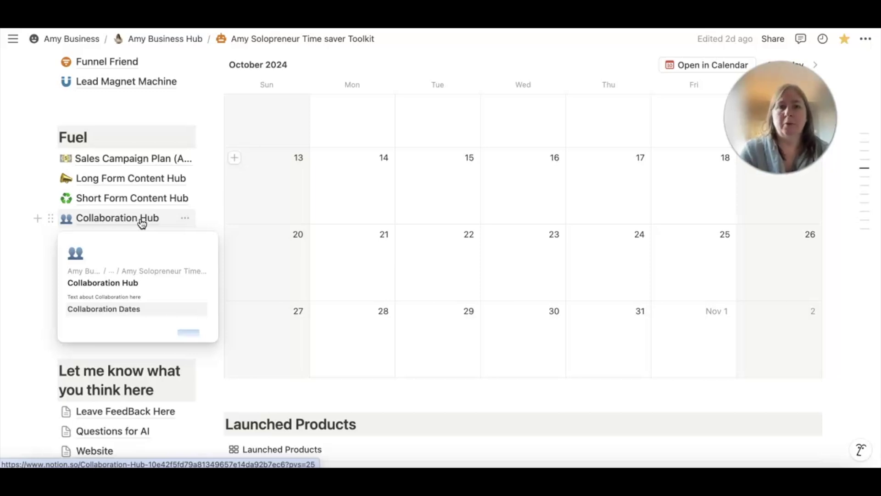
{"action": "mouse_move", "coordinate": [124, 238]}
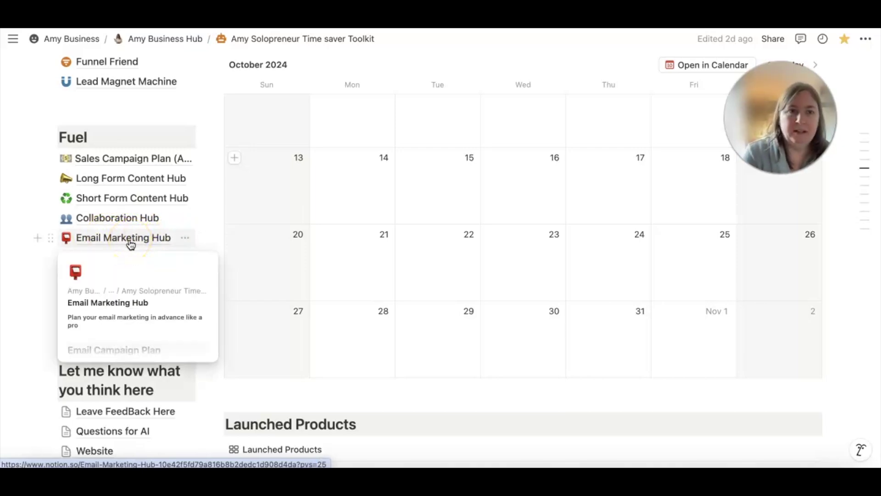
{"action": "scroll", "coordinate": [169, 246], "scroll_direction": "down", "scroll_amount": 3}
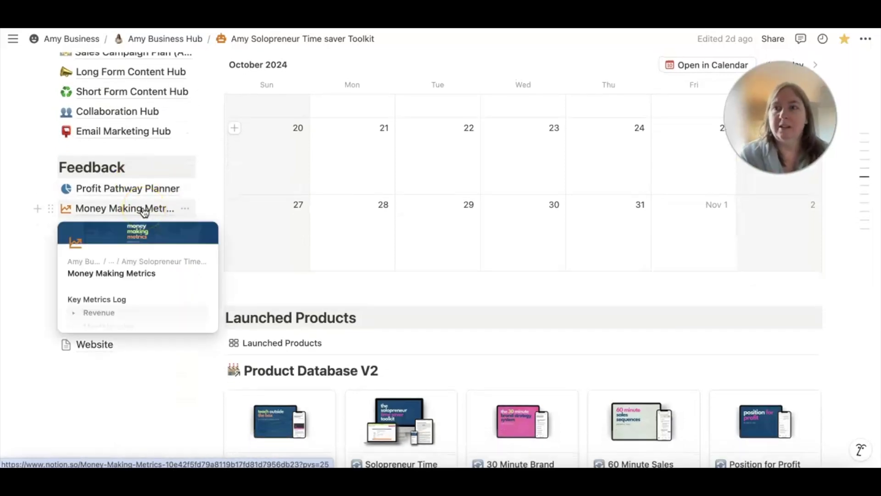
{"action": "mouse_move", "coordinate": [132, 190]}
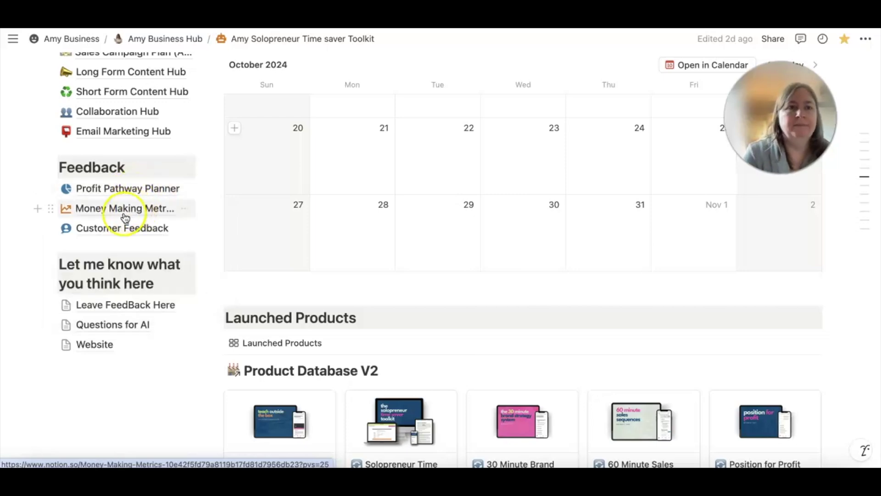
{"action": "mouse_move", "coordinate": [115, 215]}
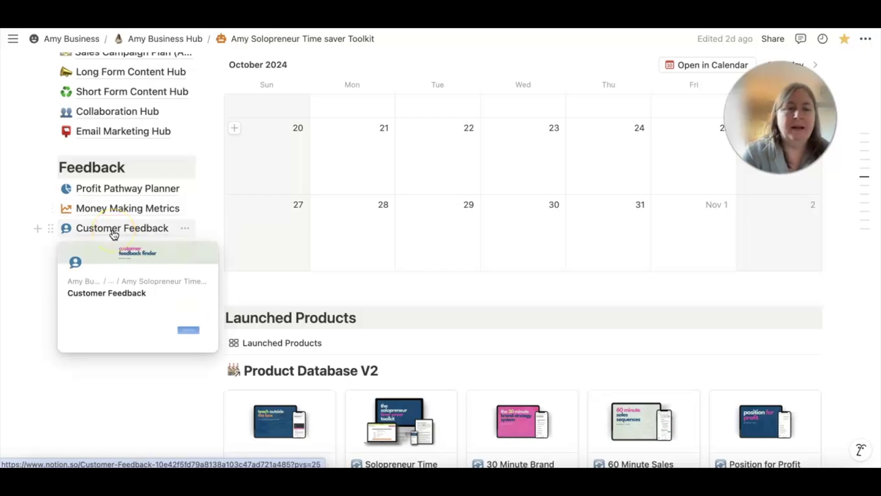
Open the Factory page from the dashboard's Factory section.
{"action": "scroll", "coordinate": [199, 132], "scroll_direction": "up", "scroll_amount": 6}
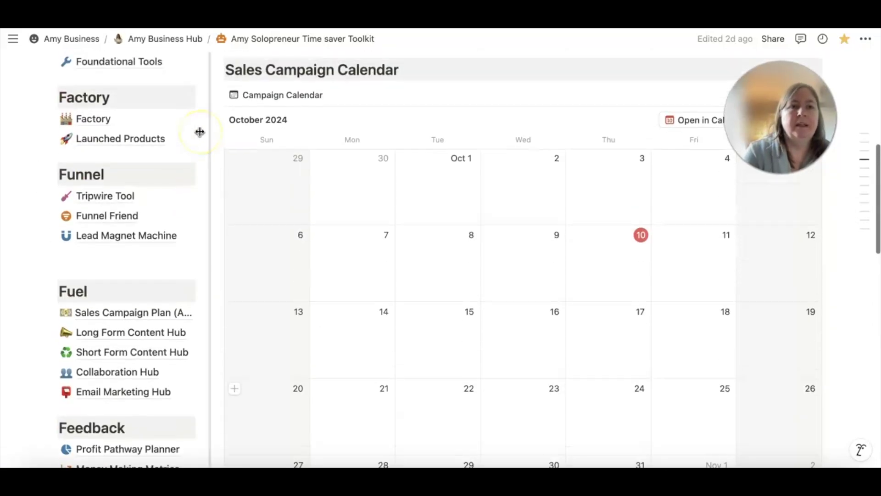
{"action": "scroll", "coordinate": [200, 132], "scroll_direction": "up", "scroll_amount": 3}
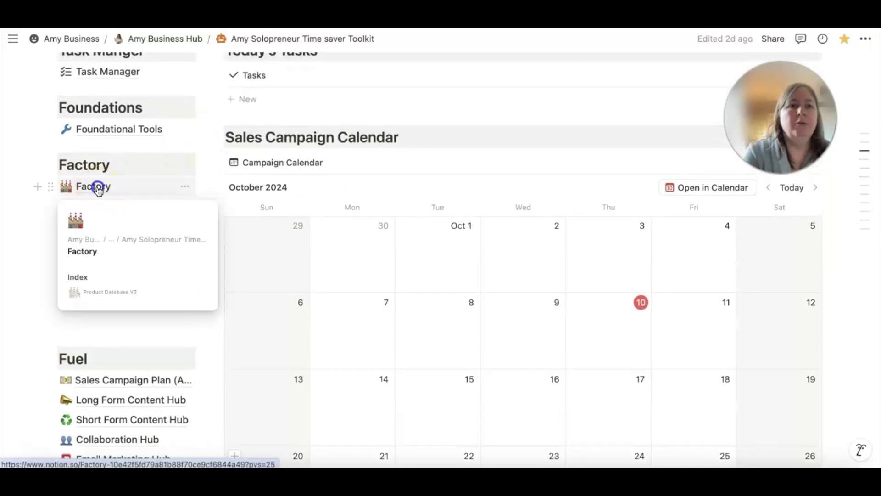
{"action": "left_click", "coordinate": [99, 188]}
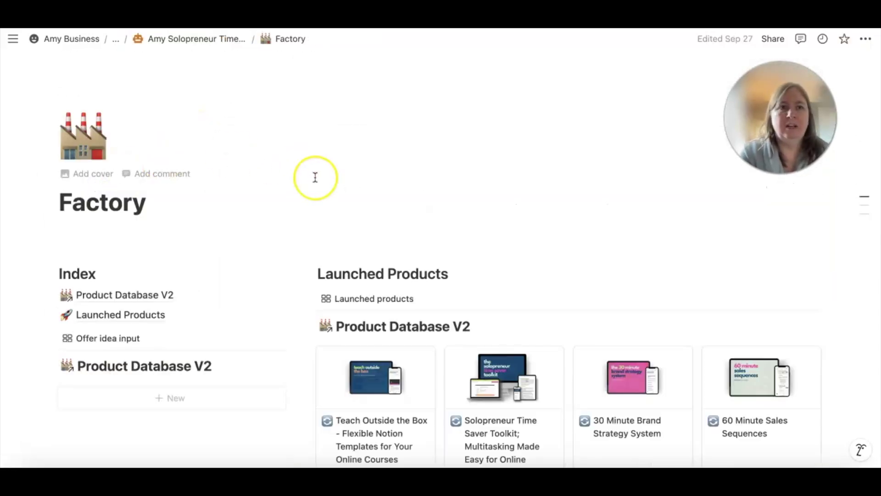
Examine the Factory page's offer idea input, launched products gallery and Products by status board.
{"action": "scroll", "coordinate": [316, 177], "scroll_direction": "down", "scroll_amount": 2}
{"action": "scroll", "coordinate": [316, 177], "scroll_direction": "down", "scroll_amount": 4}
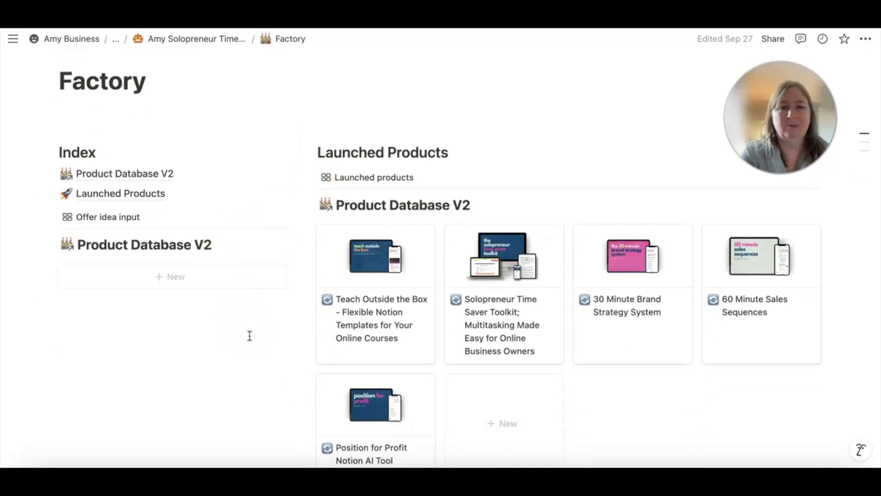
{"action": "left_click", "coordinate": [166, 277]}
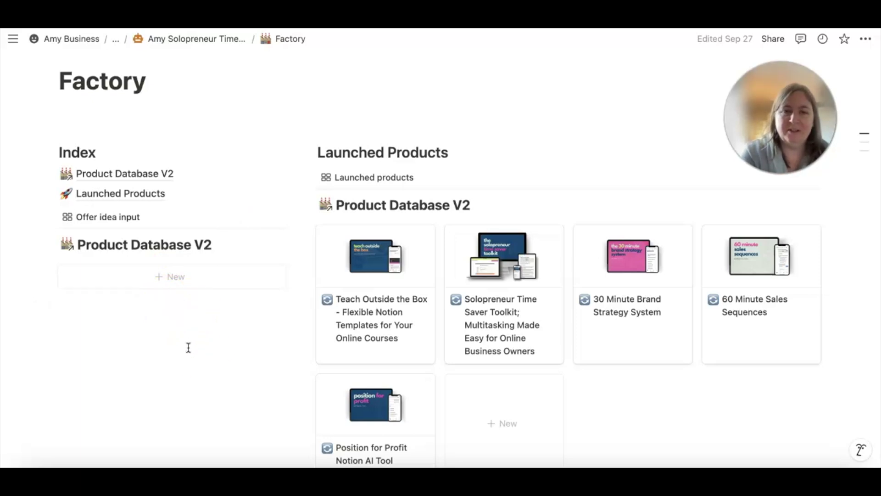
{"action": "scroll", "coordinate": [197, 351], "scroll_direction": "down", "scroll_amount": 3}
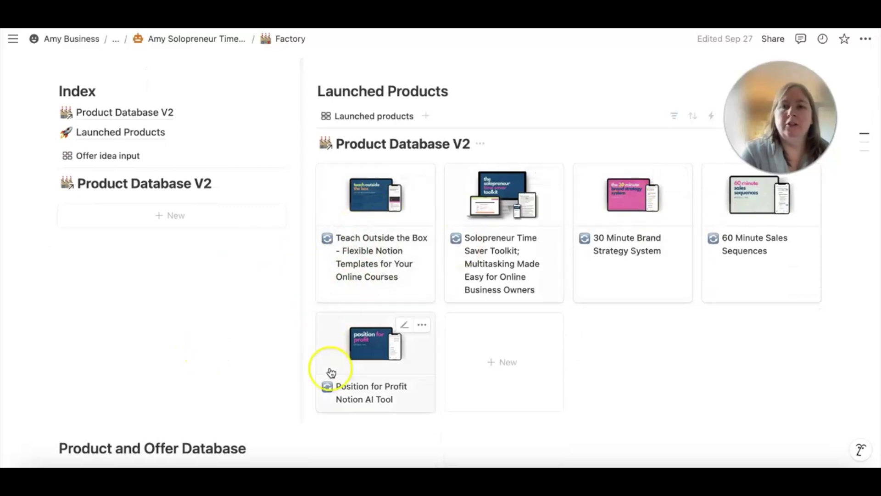
{"action": "scroll", "coordinate": [332, 377], "scroll_direction": "down", "scroll_amount": 1}
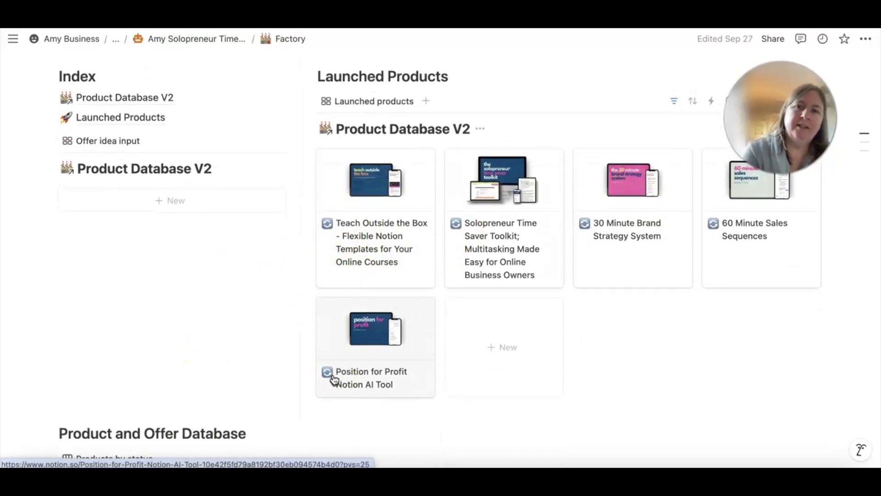
{"action": "scroll", "coordinate": [257, 283], "scroll_direction": "down", "scroll_amount": 10}
{"action": "scroll", "coordinate": [258, 284], "scroll_direction": "down", "scroll_amount": 7}
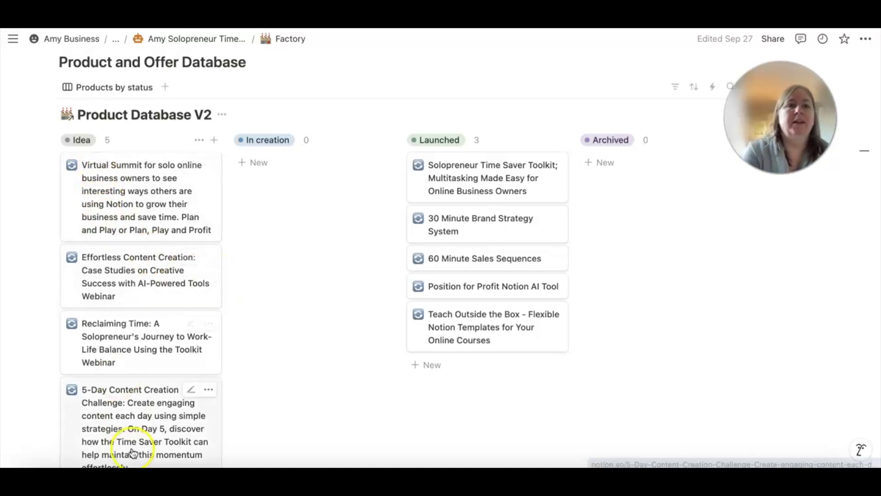
{"action": "left_click", "coordinate": [374, 182]}
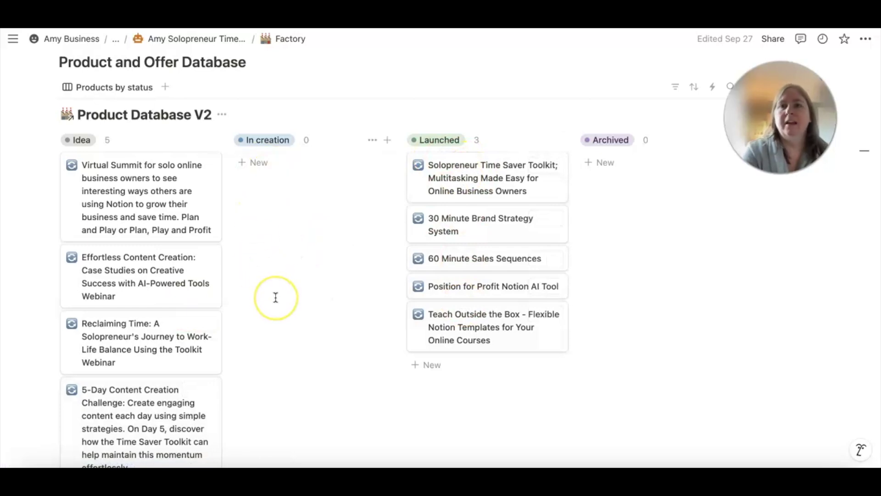
{"action": "scroll", "coordinate": [321, 308], "scroll_direction": "down", "scroll_amount": 5}
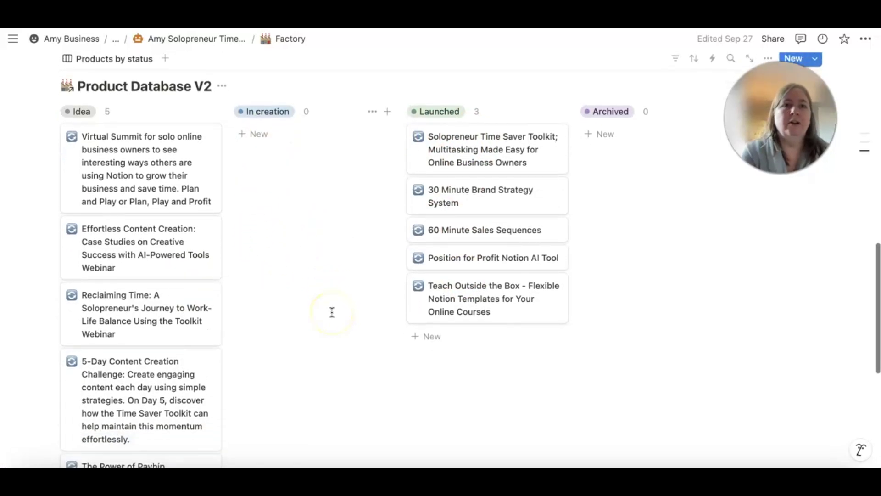
{"action": "scroll", "coordinate": [331, 312], "scroll_direction": "up", "scroll_amount": 4}
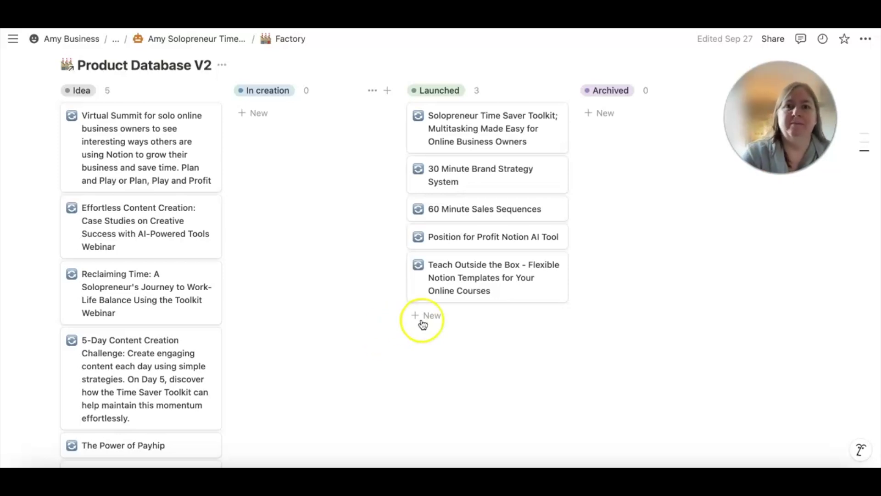
Open the launched product Teach Outside the Box from the Products by status board as a full page.
{"action": "left_click", "coordinate": [479, 276]}
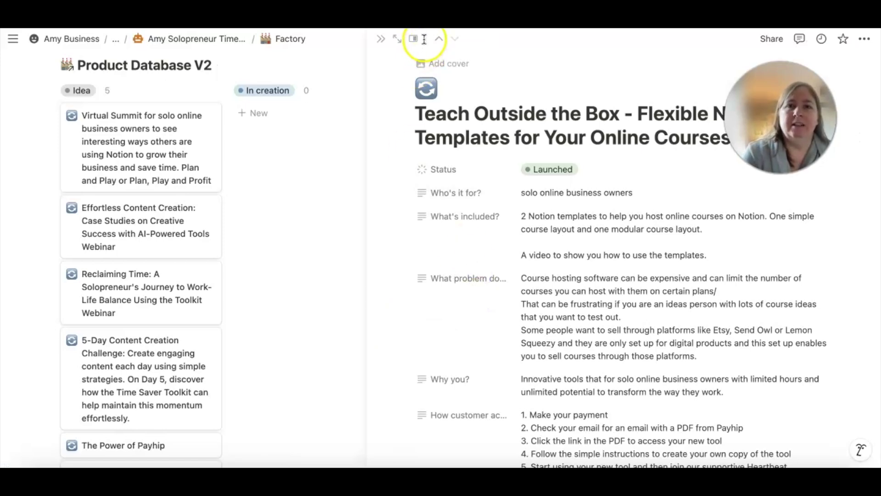
{"action": "left_click", "coordinate": [413, 38]}
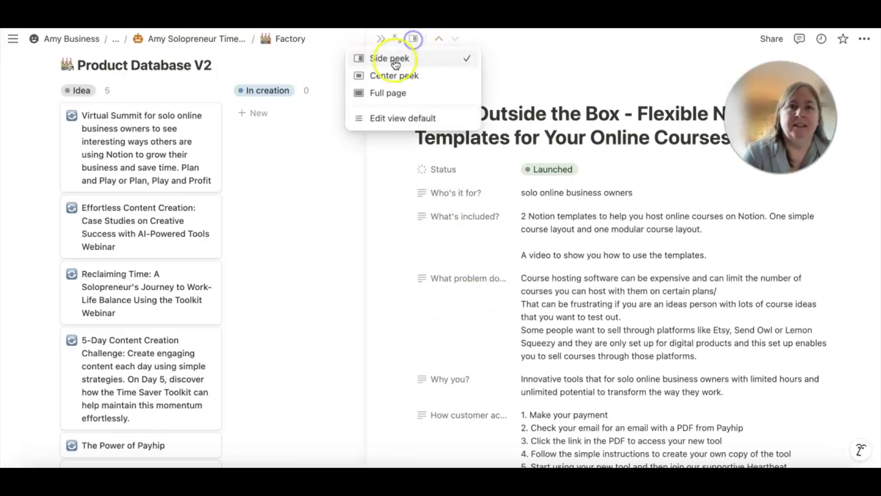
{"action": "left_click", "coordinate": [391, 94]}
Review the product's status, audience, contents, problem solved, reason, customer access steps, format and payment structure.
{"action": "scroll", "coordinate": [391, 95], "scroll_direction": "down", "scroll_amount": 2}
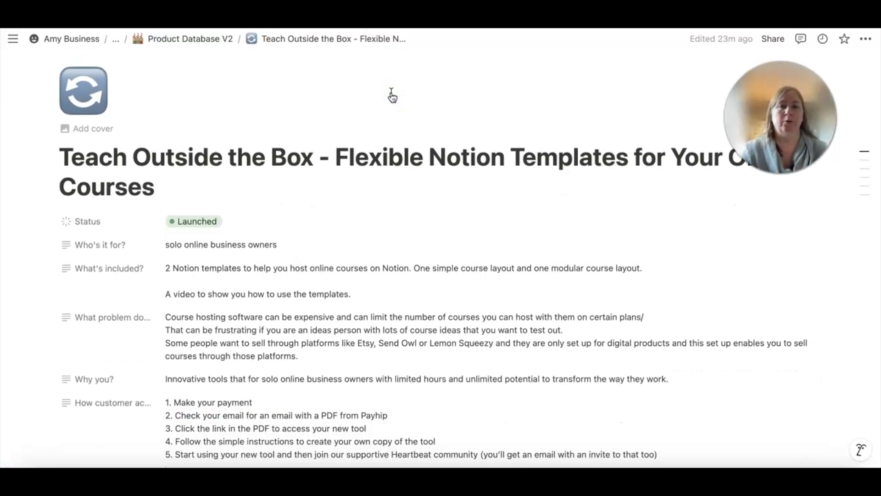
{"action": "left_click", "coordinate": [314, 161]}
{"action": "scroll", "coordinate": [315, 158], "scroll_direction": "down", "scroll_amount": 1}
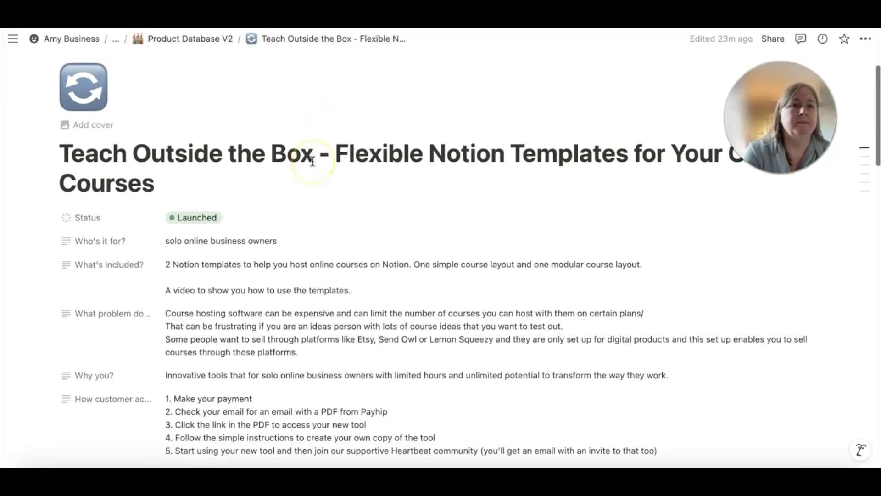
{"action": "left_click", "coordinate": [312, 155]}
{"action": "scroll", "coordinate": [312, 156], "scroll_direction": "down", "scroll_amount": 5}
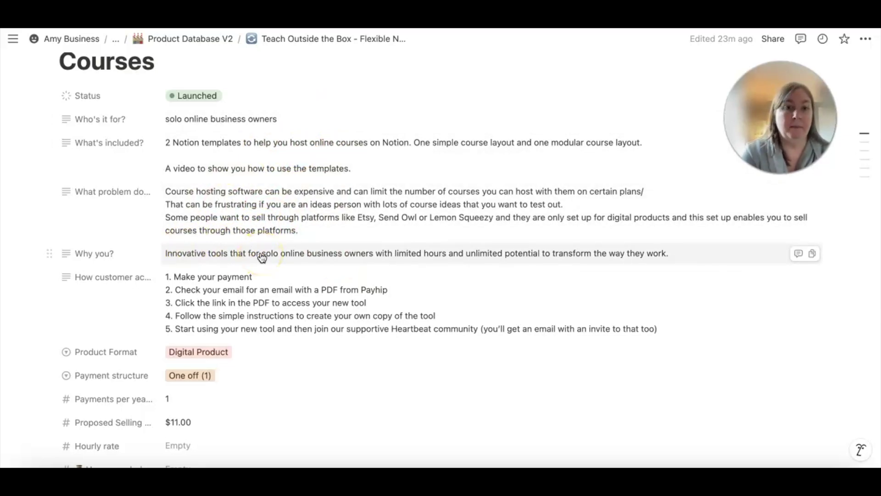
{"action": "scroll", "coordinate": [273, 289], "scroll_direction": "down", "scroll_amount": 1}
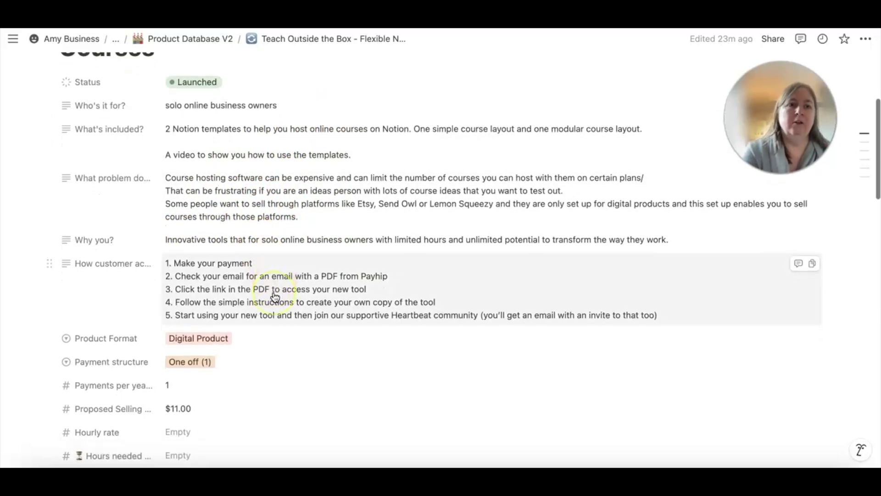
{"action": "scroll", "coordinate": [275, 298], "scroll_direction": "down", "scroll_amount": 2}
{"action": "left_click", "coordinate": [407, 303]}
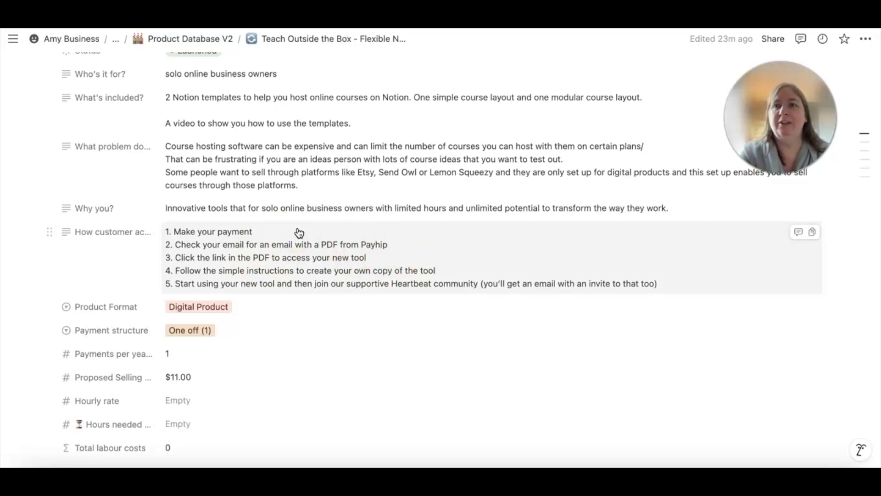
{"action": "scroll", "coordinate": [304, 210], "scroll_direction": "down", "scroll_amount": 3}
{"action": "left_click", "coordinate": [336, 292]}
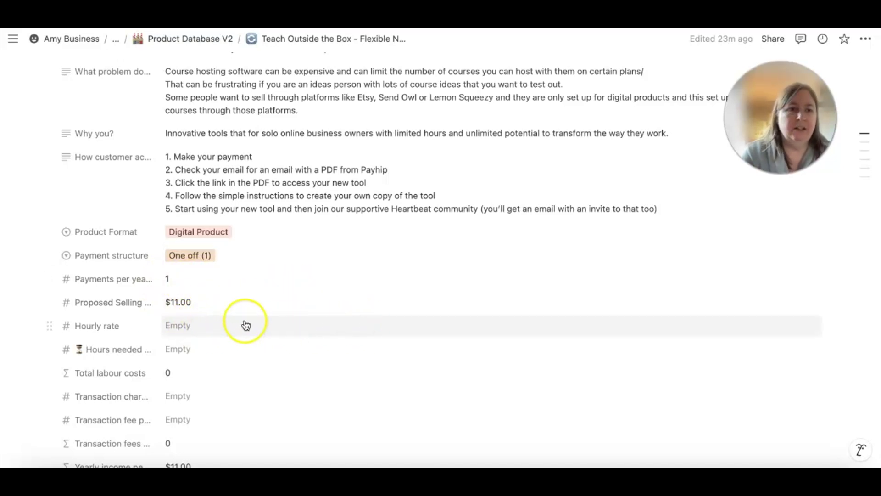
Clear the product's Proposed Selling price.
{"action": "left_click", "coordinate": [207, 301]}
{"action": "left_click_drag", "start_coordinate": [205, 302], "coordinate": [169, 303]}
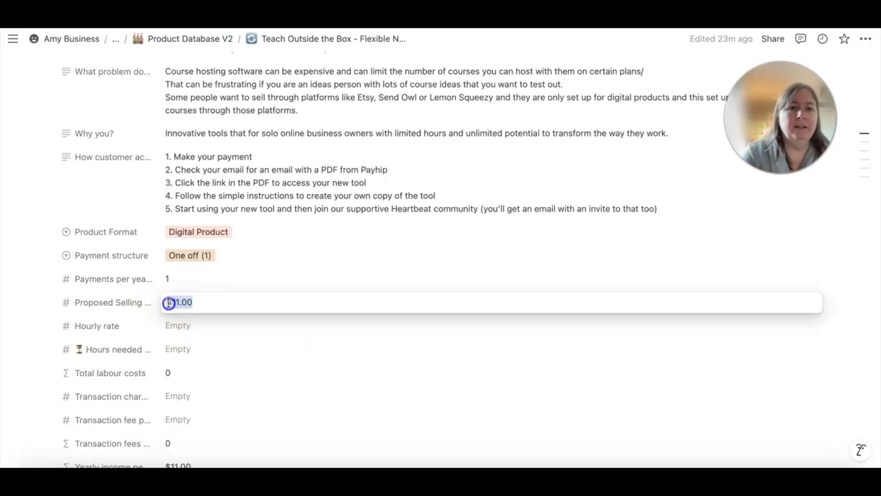
{"action": "key", "text": "BackSpace"}
{"action": "left_click", "coordinate": [324, 274]}
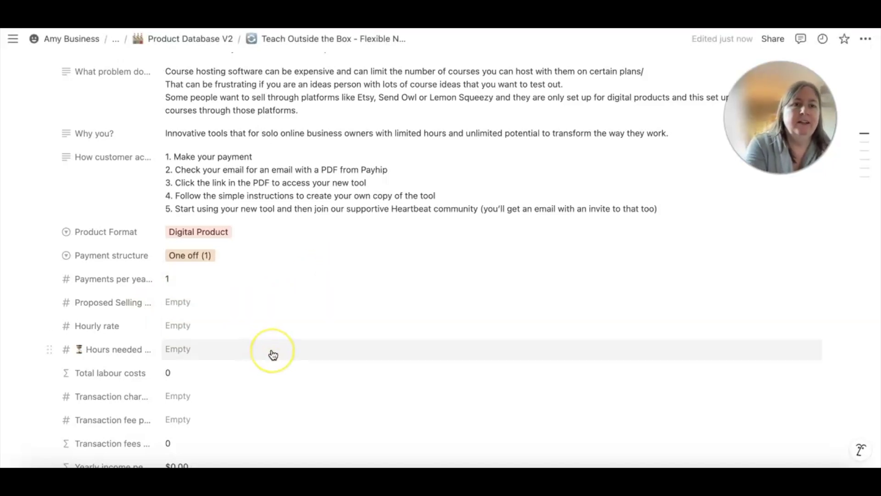
Examine the product's labour cost, transaction fee, income and profit properties, plus its brand personality, brand values and email sign-off.
{"action": "scroll", "coordinate": [272, 354], "scroll_direction": "down", "scroll_amount": 3}
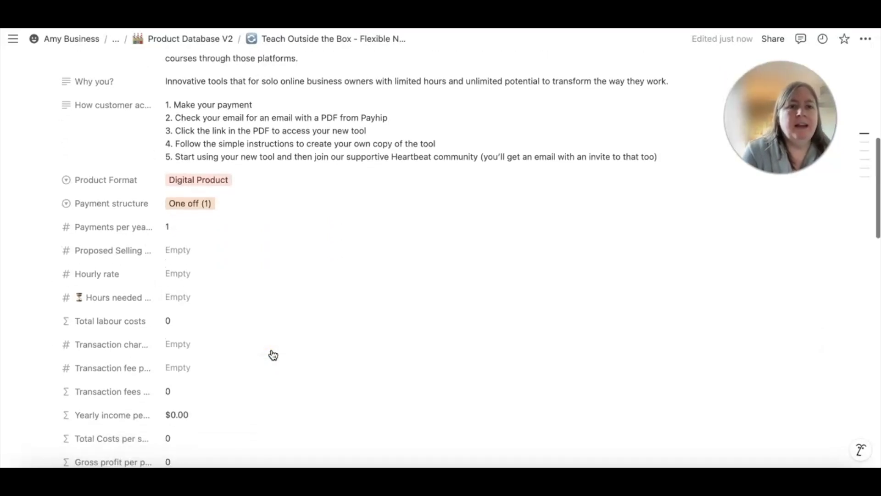
{"action": "left_click", "coordinate": [195, 214]}
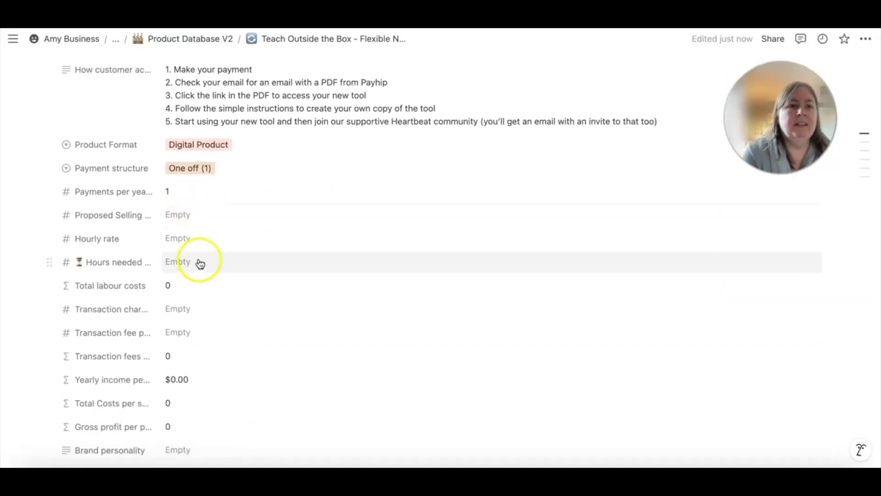
{"action": "scroll", "coordinate": [190, 305], "scroll_direction": "down", "scroll_amount": 2}
{"action": "scroll", "coordinate": [191, 305], "scroll_direction": "down", "scroll_amount": 6}
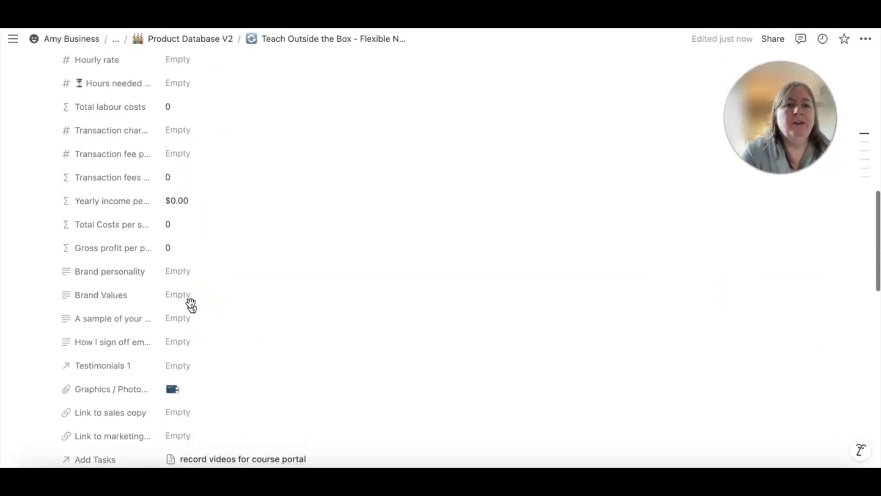
{"action": "scroll", "coordinate": [191, 305], "scroll_direction": "up", "scroll_amount": 4}
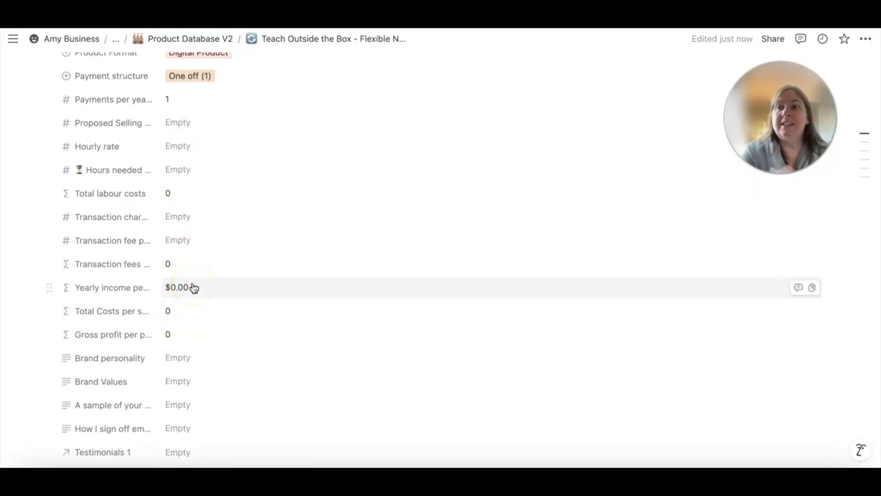
{"action": "scroll", "coordinate": [370, 271], "scroll_direction": "down", "scroll_amount": 6}
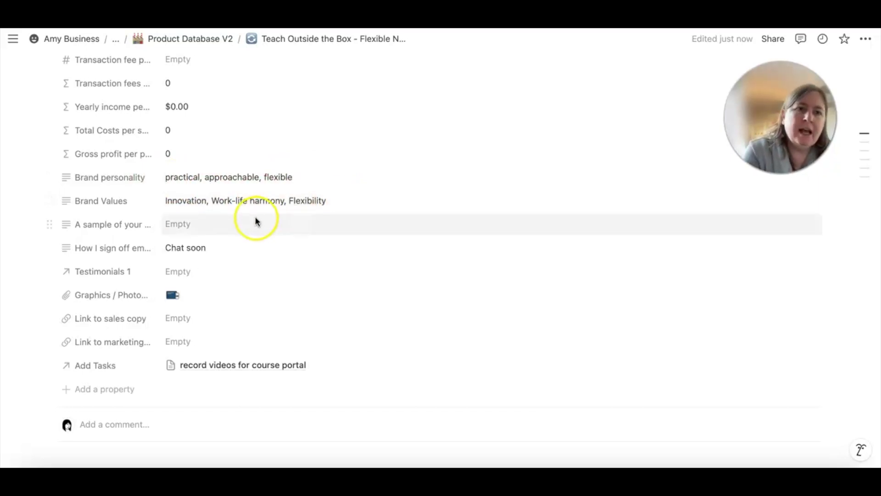
{"action": "scroll", "coordinate": [198, 216], "scroll_direction": "down", "scroll_amount": 2}
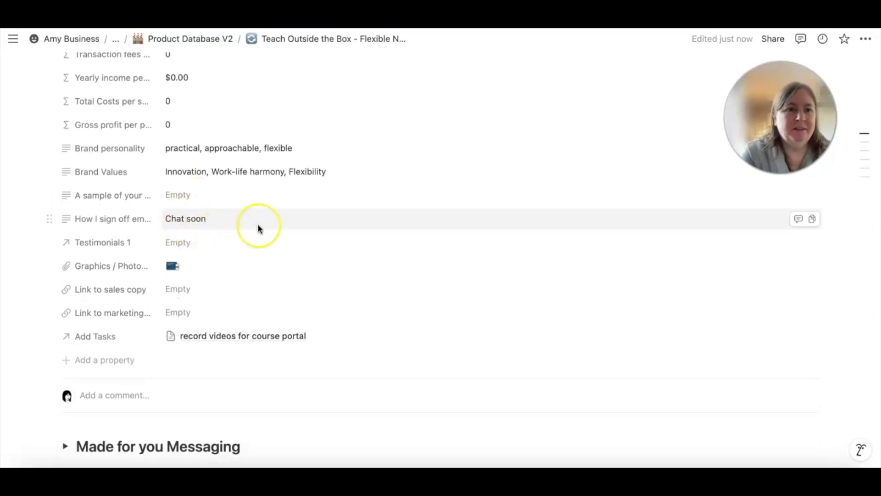
{"action": "scroll", "coordinate": [243, 230], "scroll_direction": "down", "scroll_amount": 4}
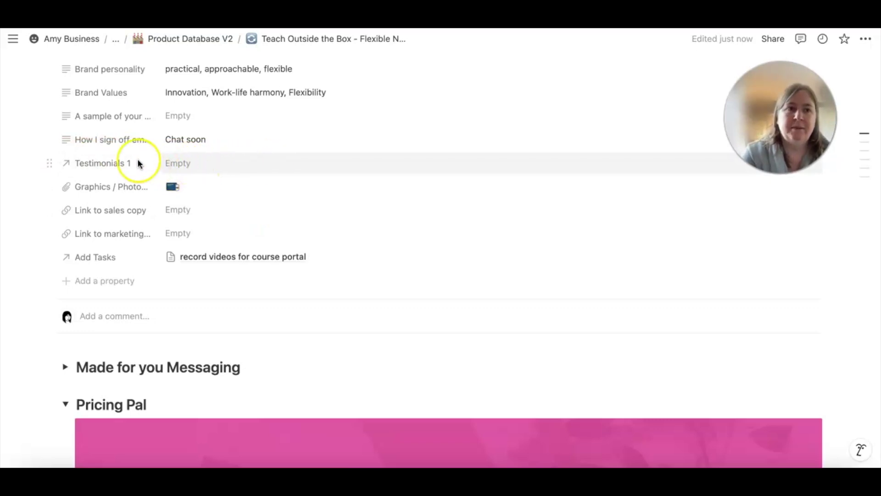
Check which customer feedback pages can be linked in the Testimonials 1 property, without linking any.
{"action": "left_click", "coordinate": [176, 161]}
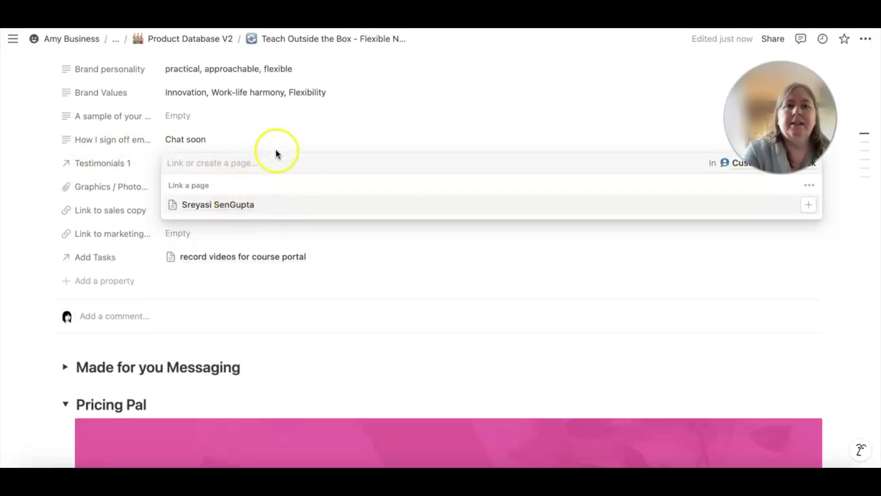
{"action": "left_click", "coordinate": [317, 131]}
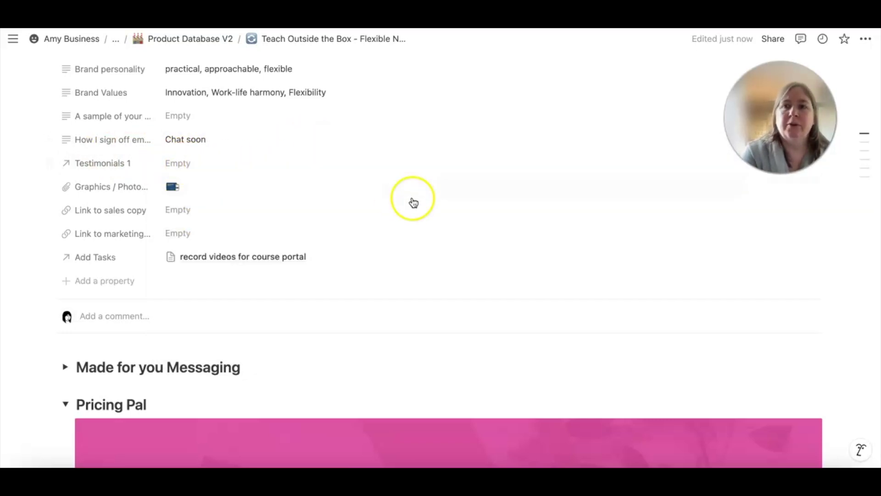
{"action": "left_click", "coordinate": [232, 163]}
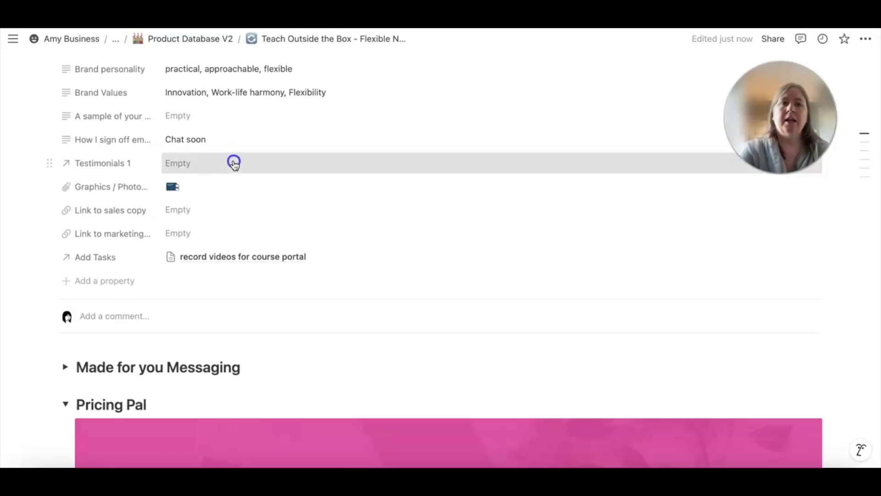
{"action": "left_click", "coordinate": [310, 135]}
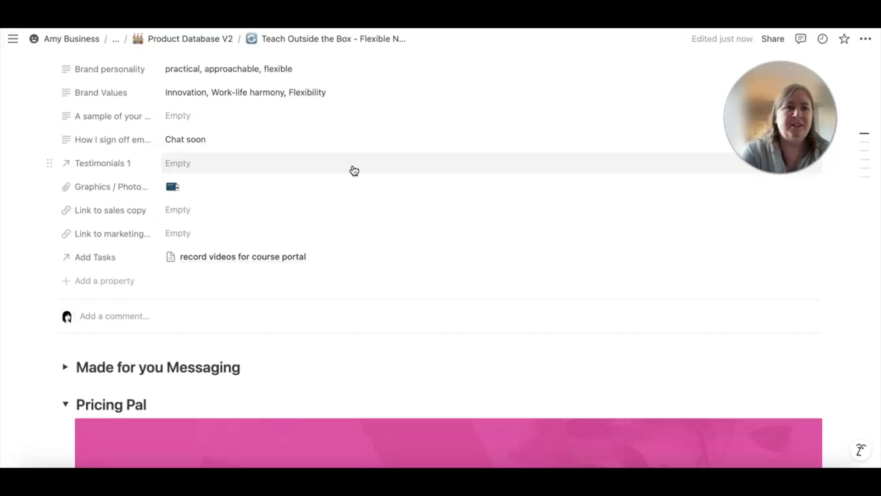
Look over the AI tool sections below the properties, and the graphics, sales copy and marketing link properties.
{"action": "scroll", "coordinate": [395, 200], "scroll_direction": "down", "scroll_amount": 2}
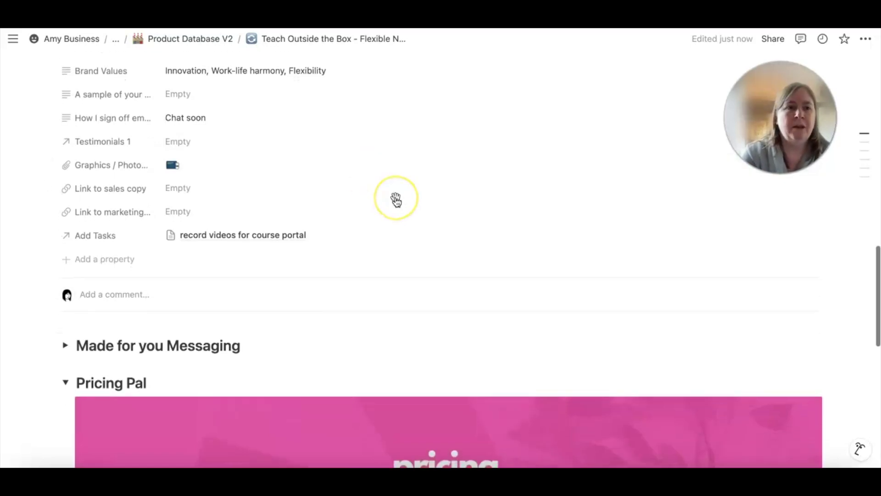
{"action": "scroll", "coordinate": [397, 202], "scroll_direction": "down", "scroll_amount": 5}
{"action": "scroll", "coordinate": [397, 202], "scroll_direction": "down", "scroll_amount": 6}
{"action": "scroll", "coordinate": [397, 202], "scroll_direction": "up", "scroll_amount": 15}
{"action": "scroll", "coordinate": [397, 202], "scroll_direction": "down", "scroll_amount": 2}
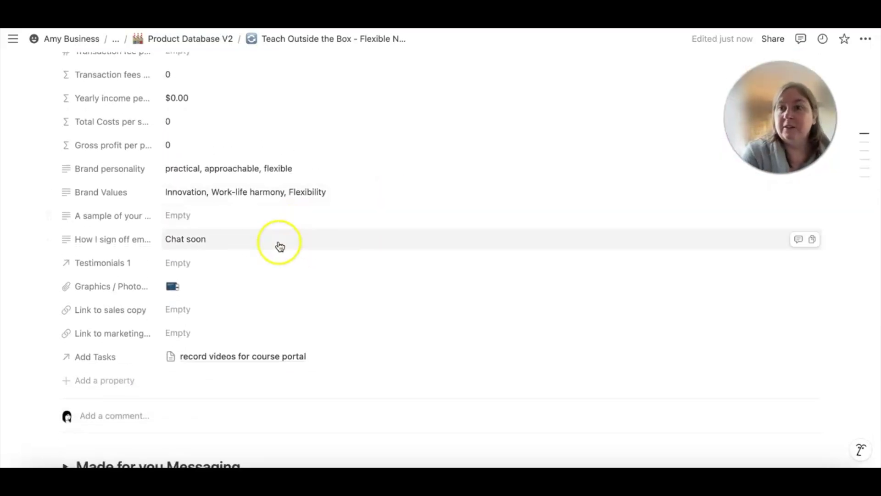
{"action": "scroll", "coordinate": [283, 266], "scroll_direction": "down", "scroll_amount": 1}
{"action": "scroll", "coordinate": [286, 267], "scroll_direction": "down", "scroll_amount": 2}
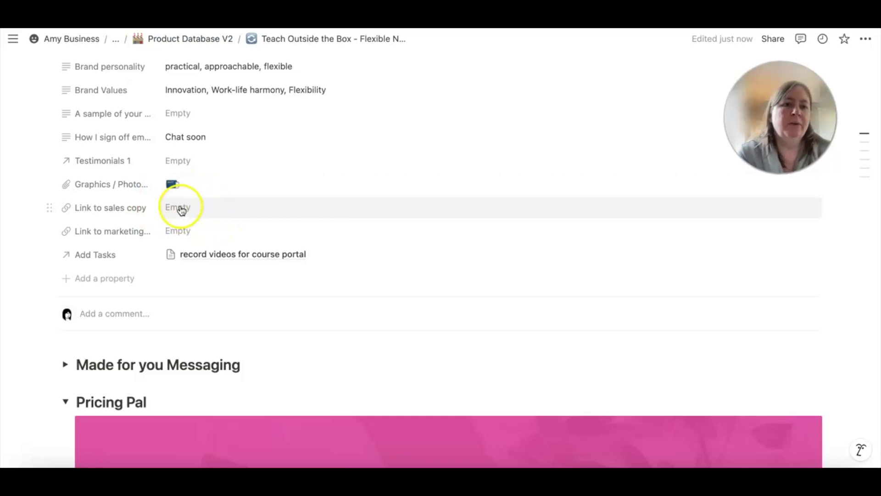
Collapse the Pricing Pal section below the product's properties.
{"action": "scroll", "coordinate": [181, 218], "scroll_direction": "down", "scroll_amount": 3}
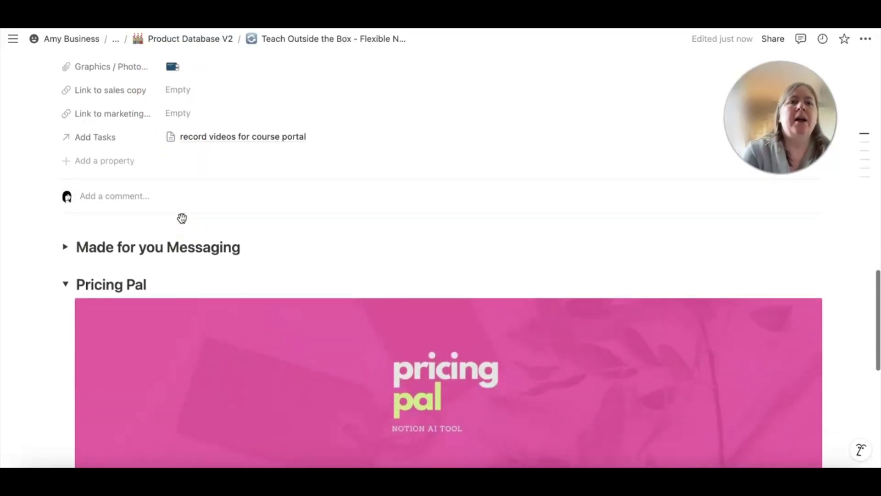
{"action": "scroll", "coordinate": [215, 252], "scroll_direction": "down", "scroll_amount": 2}
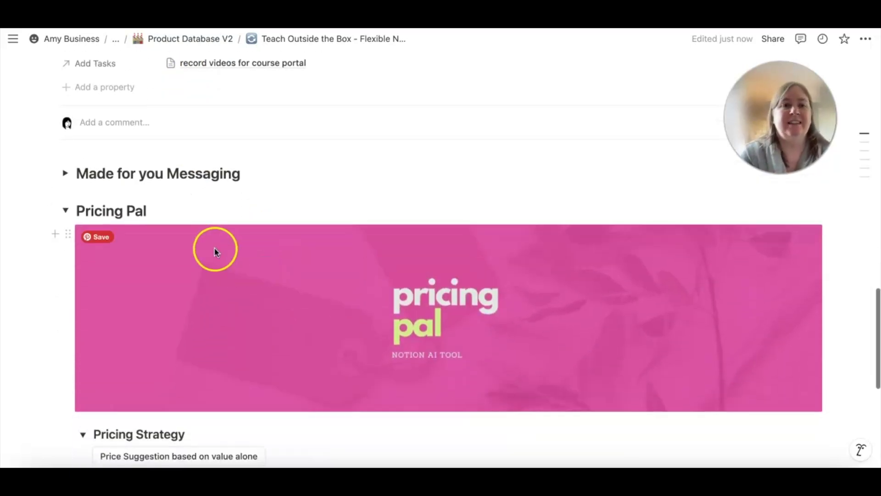
{"action": "left_click", "coordinate": [65, 210]}
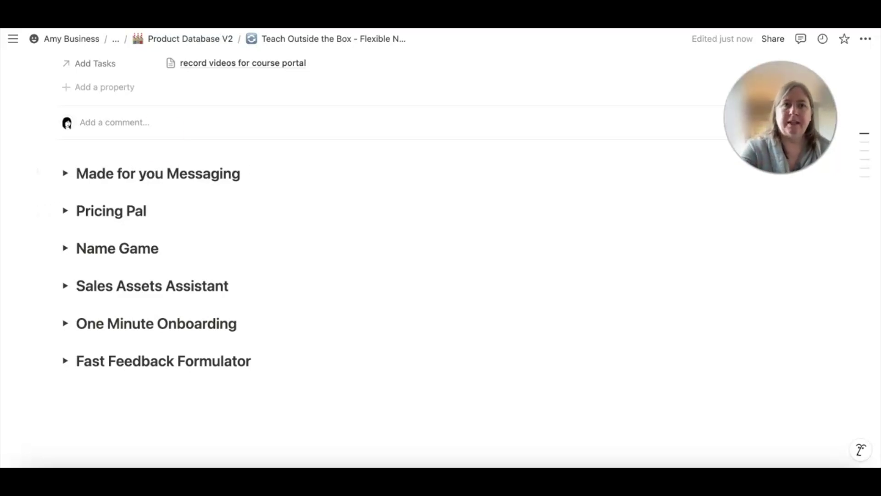
Return to the Factory page by way of the Product Database V2 page.
{"action": "left_click", "coordinate": [215, 42]}
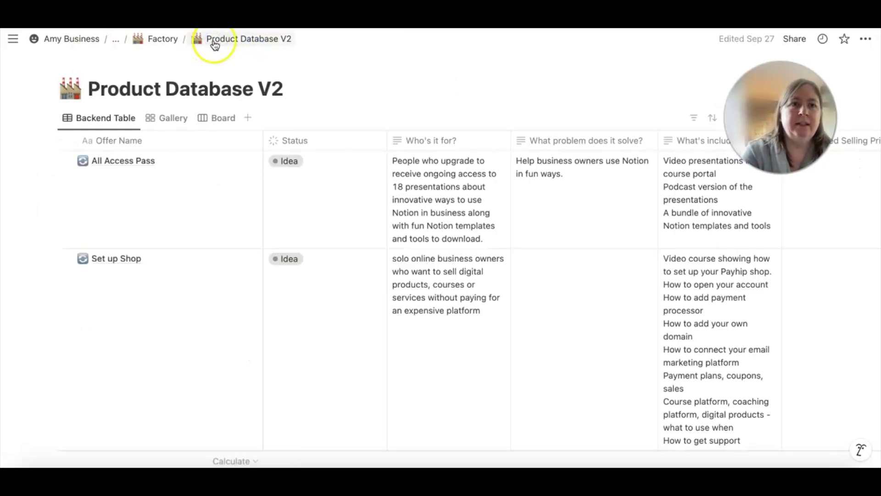
{"action": "left_click", "coordinate": [220, 42]}
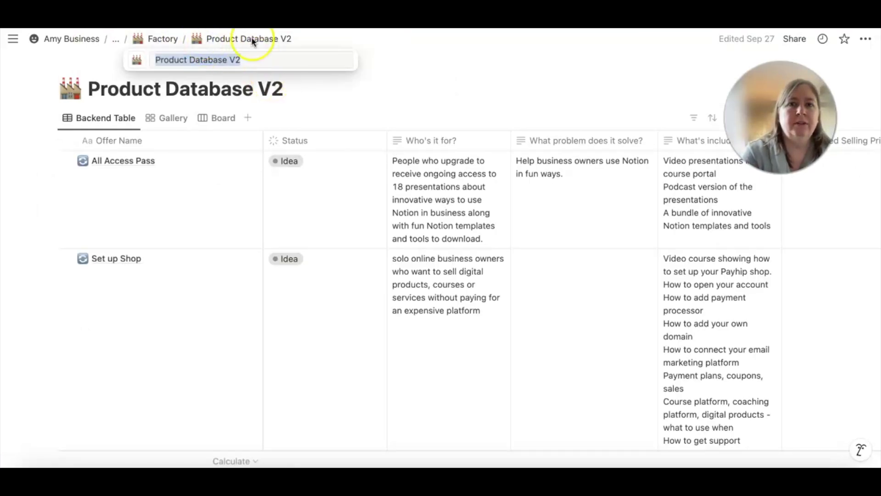
{"action": "left_click", "coordinate": [428, 75]}
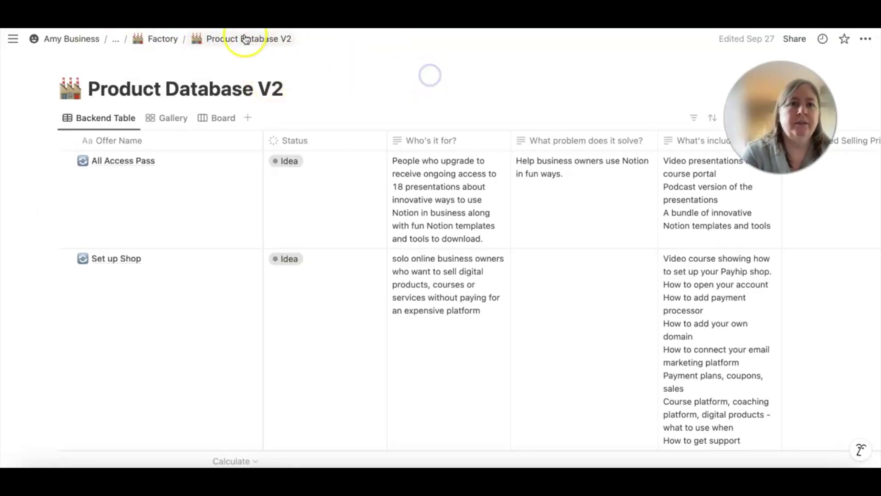
{"action": "left_click", "coordinate": [161, 38]}
Show the templates available for Product Database V2 from the Products by status board, including Product Marketing Lifecycle.
{"action": "scroll", "coordinate": [394, 229], "scroll_direction": "down", "scroll_amount": 3}
{"action": "scroll", "coordinate": [395, 230], "scroll_direction": "down", "scroll_amount": 10}
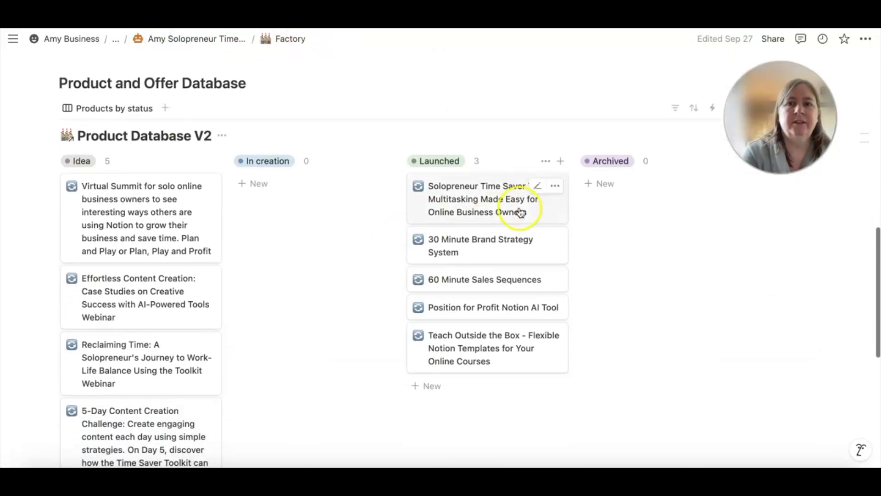
{"action": "scroll", "coordinate": [519, 210], "scroll_direction": "right", "scroll_amount": 3}
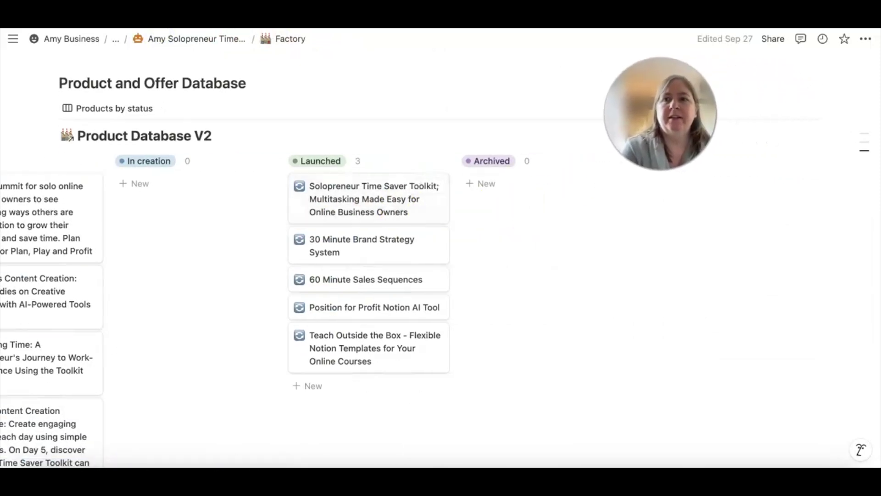
{"action": "left_click", "coordinate": [816, 109]}
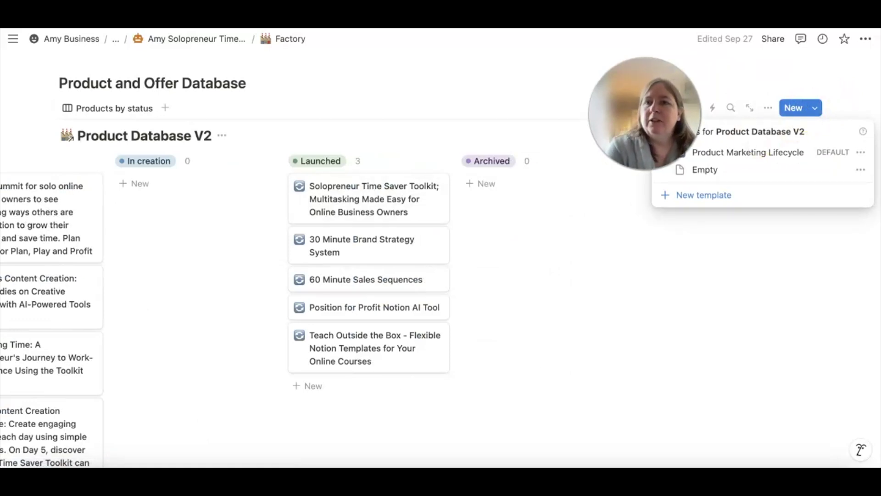
{"action": "left_click", "coordinate": [775, 152]}
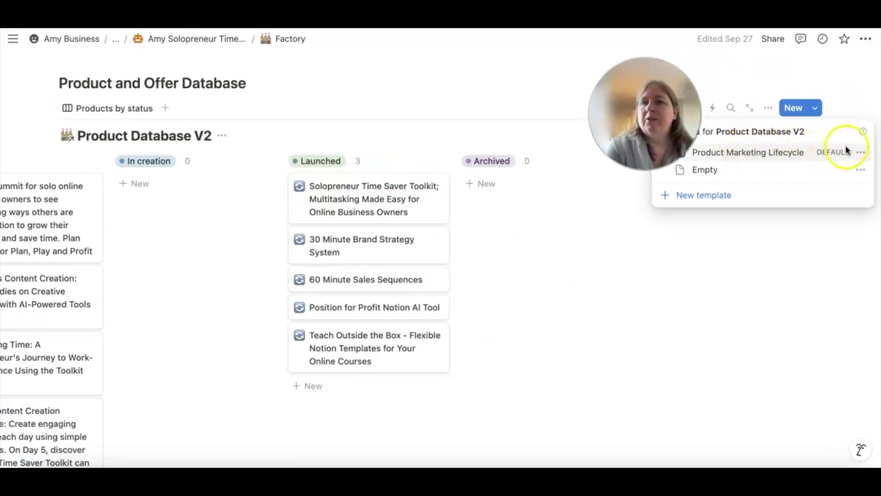
{"action": "left_click", "coordinate": [772, 152]}
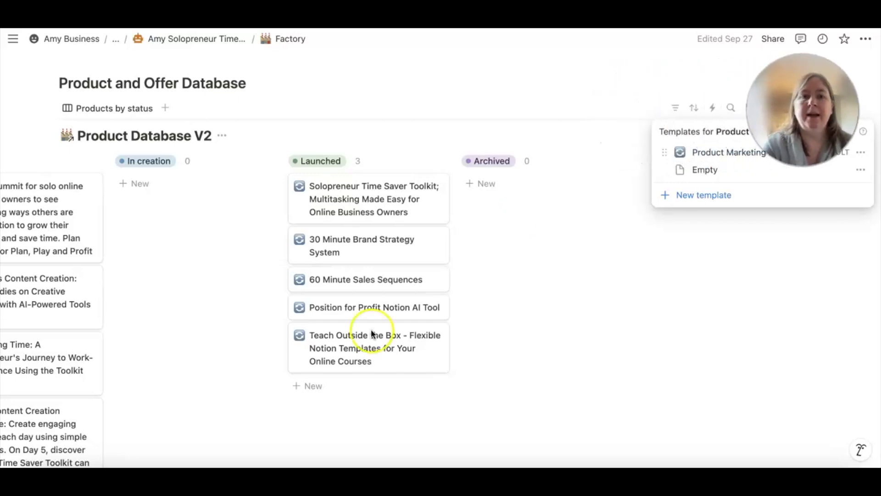
Open the launched product Teach Outside the Box from the Products by status board as a full page.
{"action": "left_click", "coordinate": [333, 347]}
{"action": "left_click", "coordinate": [334, 348]}
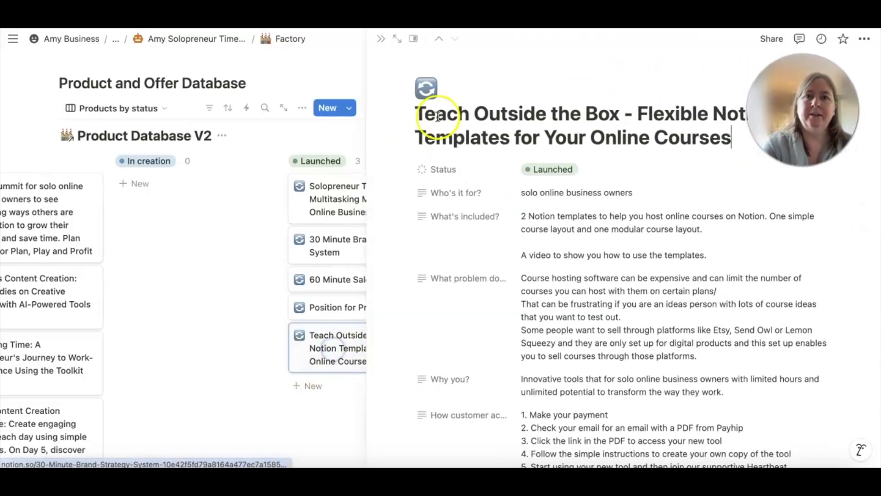
{"action": "left_click", "coordinate": [413, 39]}
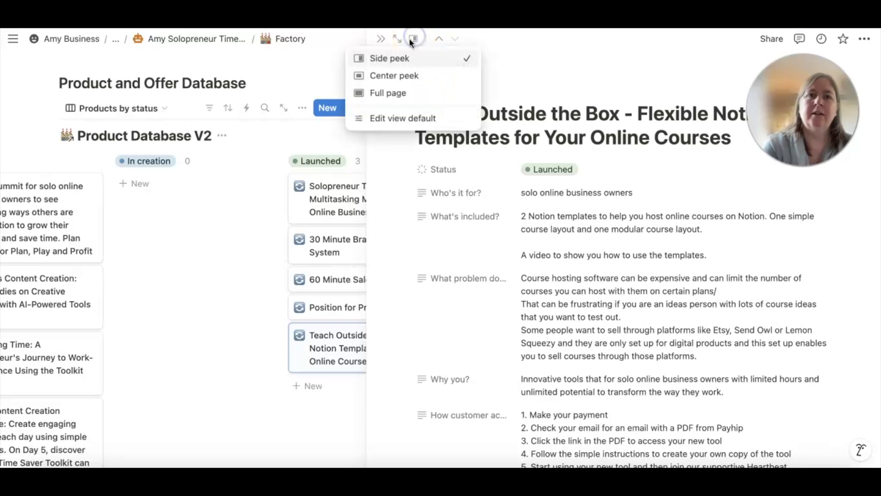
{"action": "left_click", "coordinate": [395, 95]}
Look inside the Made for you Messaging section below the product's properties and collapse it again.
{"action": "scroll", "coordinate": [368, 205], "scroll_direction": "down", "scroll_amount": 15}
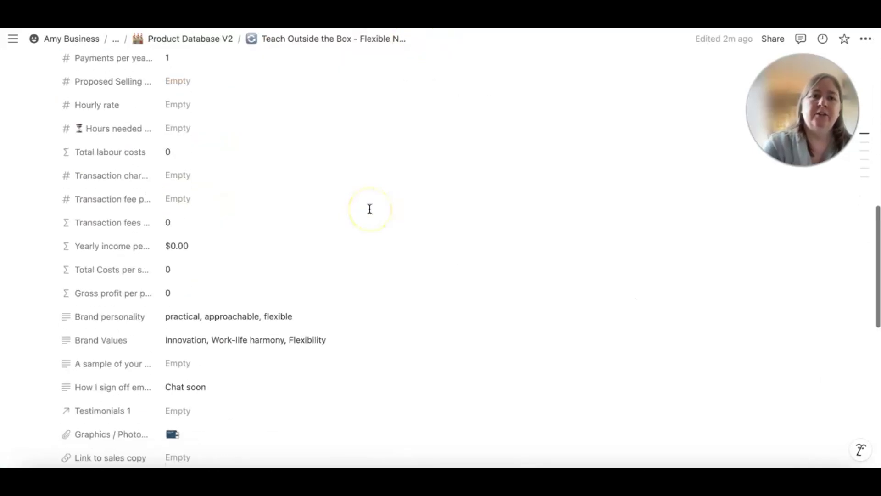
{"action": "scroll", "coordinate": [370, 209], "scroll_direction": "down", "scroll_amount": 1}
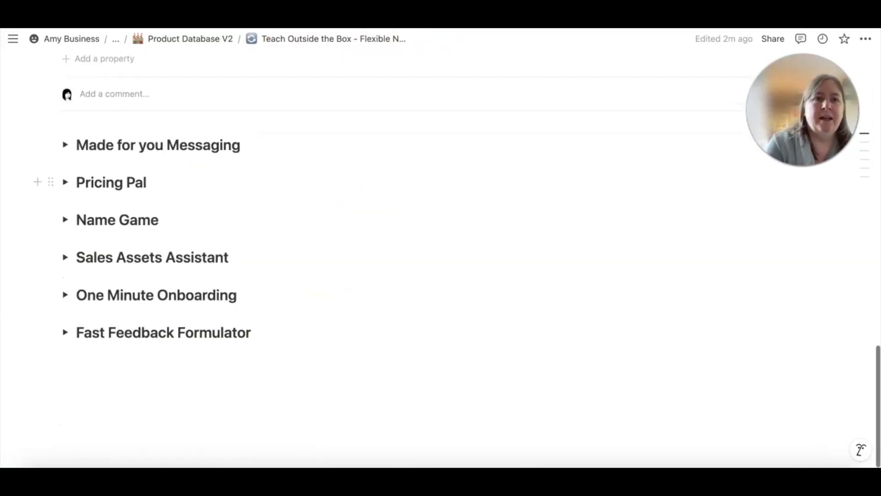
{"action": "left_click", "coordinate": [66, 145]}
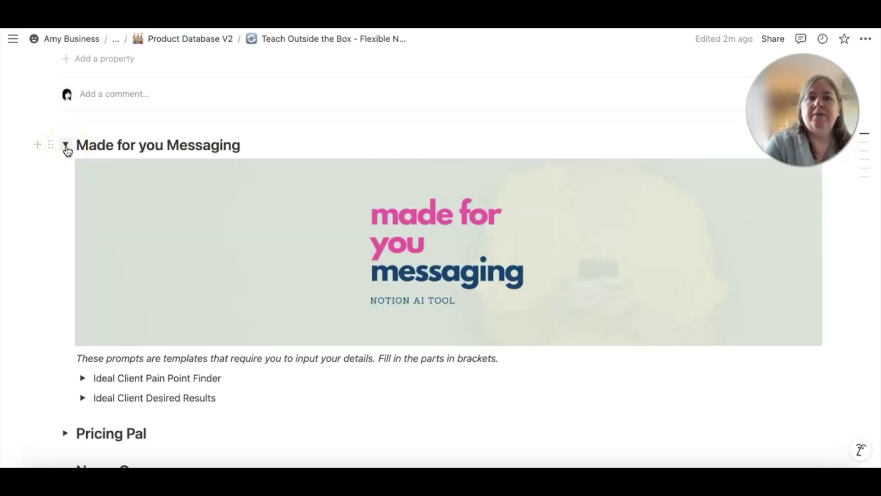
{"action": "left_click", "coordinate": [66, 145]}
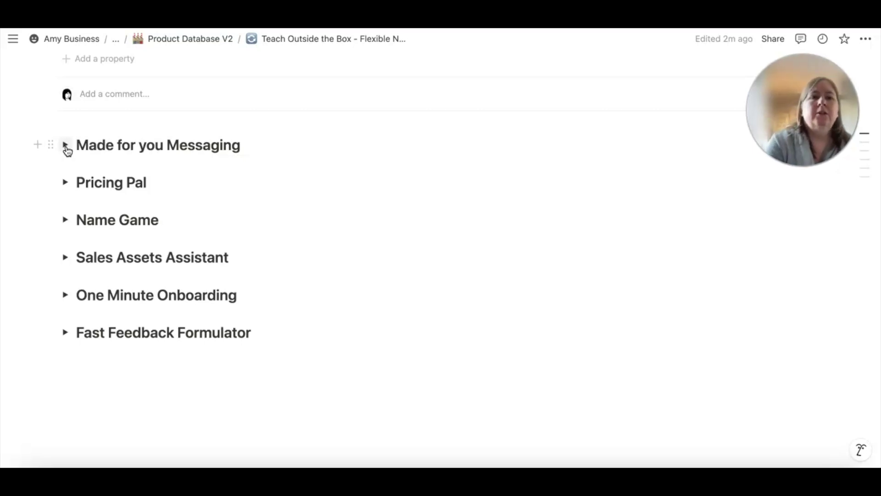
{"action": "left_click", "coordinate": [66, 145]}
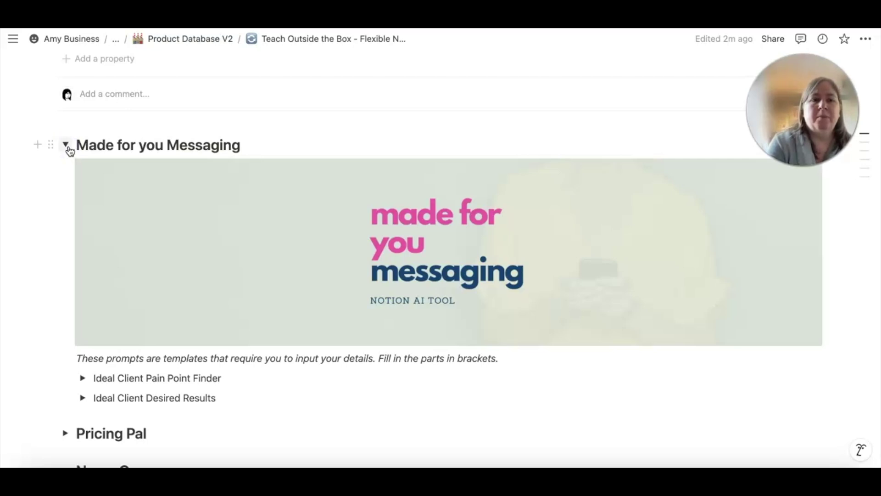
{"action": "left_click", "coordinate": [68, 146]}
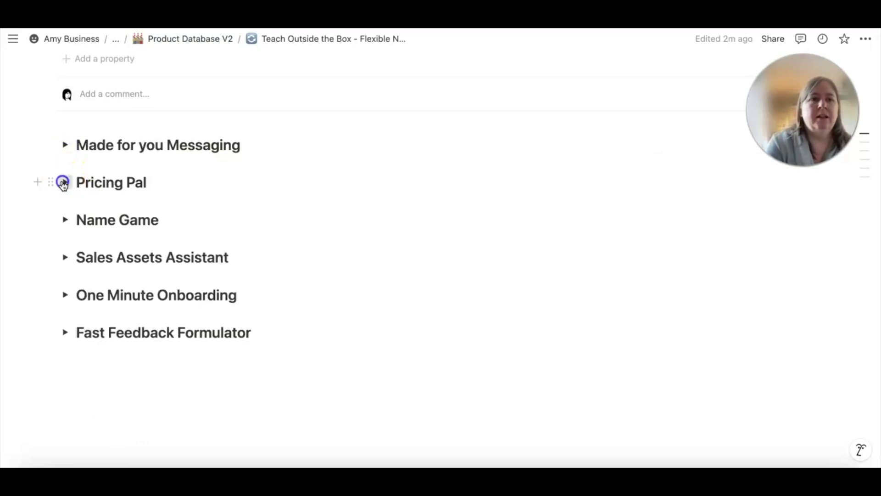
Look inside the Pricing Pal and Name Game sections one after the other, collapsing each again.
{"action": "left_click", "coordinate": [65, 181]}
{"action": "scroll", "coordinate": [62, 177], "scroll_direction": "down", "scroll_amount": 2}
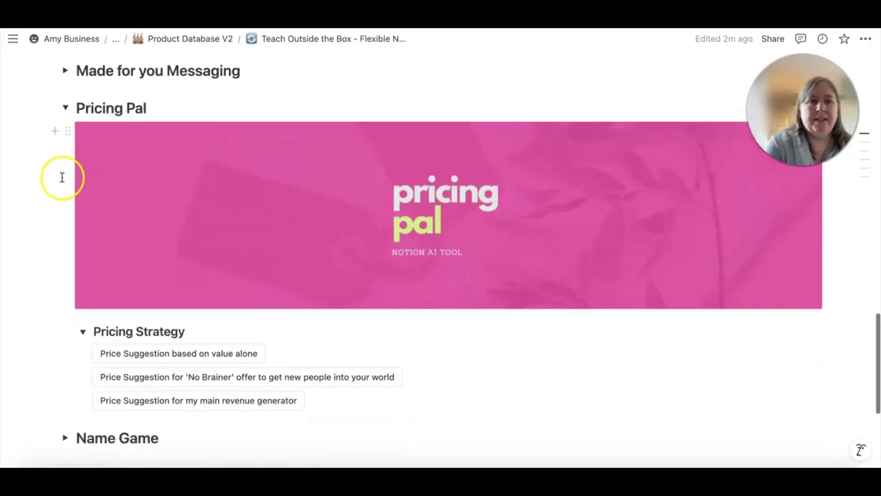
{"action": "left_click", "coordinate": [66, 108]}
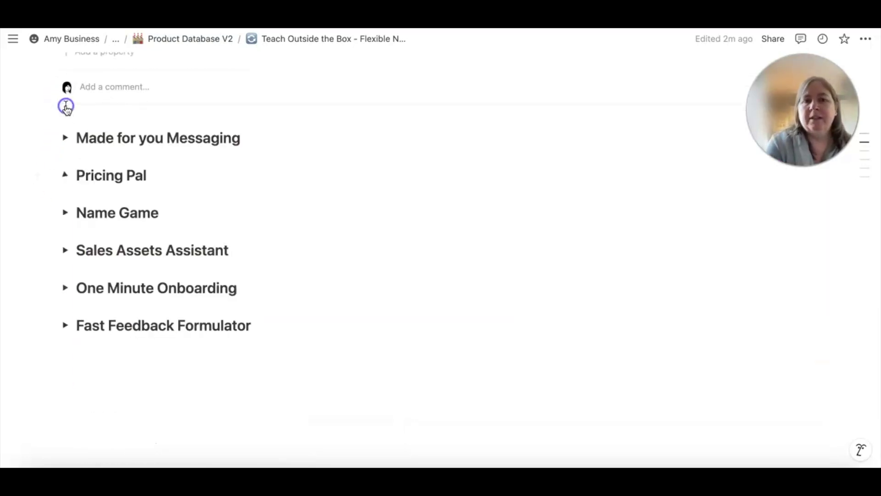
{"action": "left_click", "coordinate": [67, 212]}
{"action": "scroll", "coordinate": [64, 209], "scroll_direction": "down", "scroll_amount": 2}
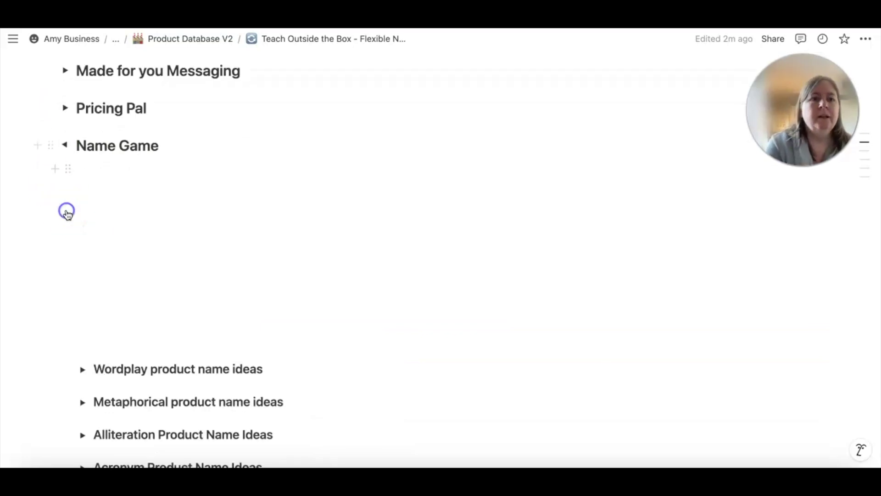
{"action": "left_click", "coordinate": [66, 145]}
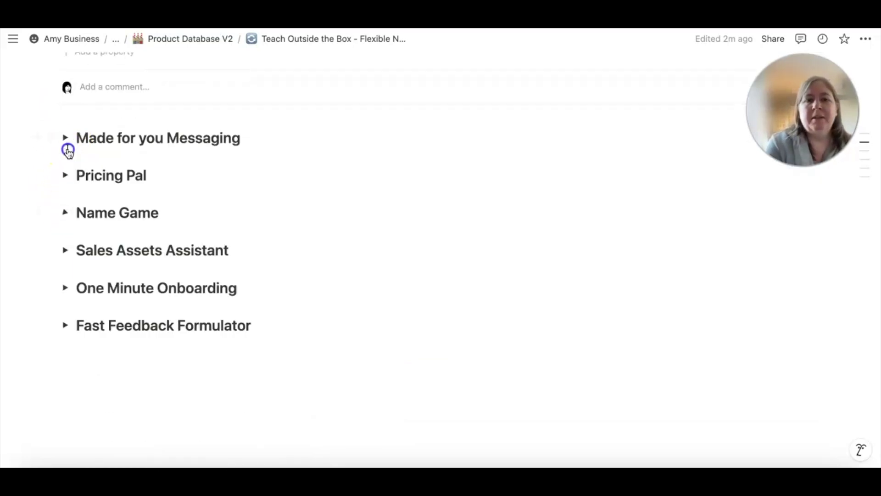
Expand the Sales Assets Assistant section and collapse the 60 Minute Sales Sequence inside it.
{"action": "left_click", "coordinate": [65, 250]}
{"action": "scroll", "coordinate": [65, 252], "scroll_direction": "down", "scroll_amount": 2}
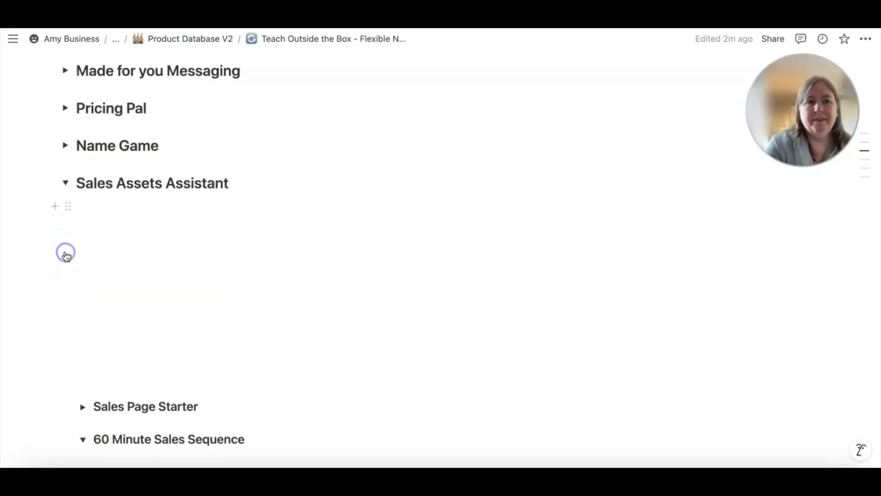
{"action": "scroll", "coordinate": [147, 292], "scroll_direction": "down", "scroll_amount": 4}
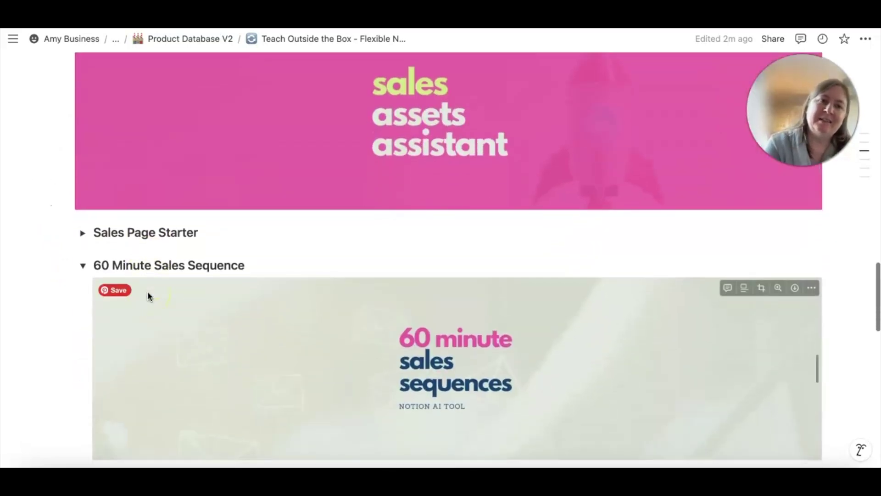
{"action": "left_click", "coordinate": [83, 265]}
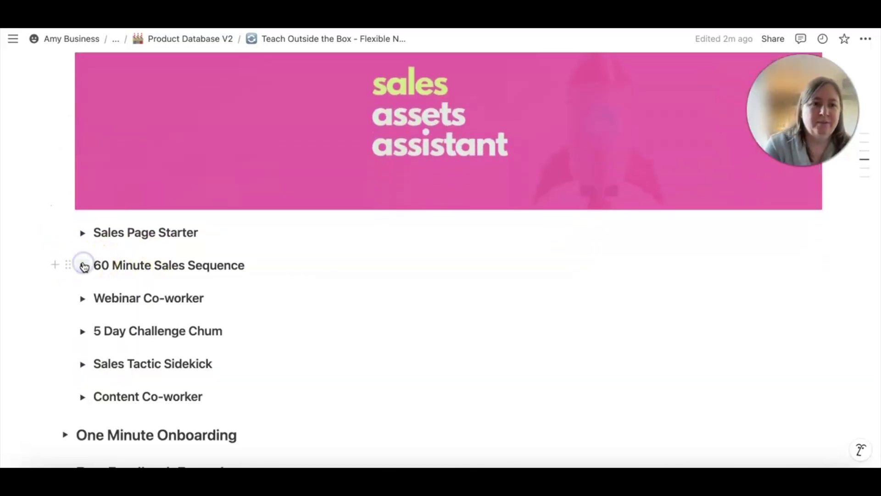
Look over the tools listed under Sales Assets Assistant, from Sales Page Starter to Content Co-worker, and collapse the section.
{"action": "scroll", "coordinate": [83, 265], "scroll_direction": "up", "scroll_amount": 1}
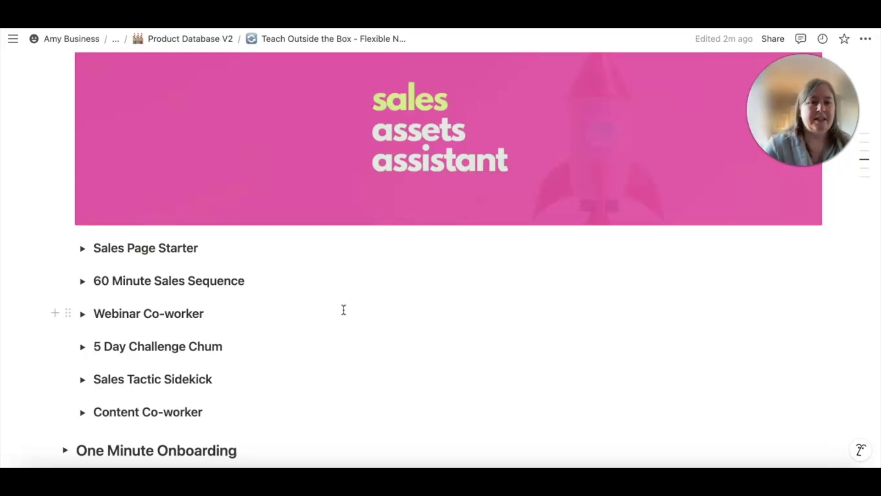
{"action": "scroll", "coordinate": [256, 326], "scroll_direction": "down", "scroll_amount": 1}
{"action": "scroll", "coordinate": [256, 325], "scroll_direction": "up", "scroll_amount": 1}
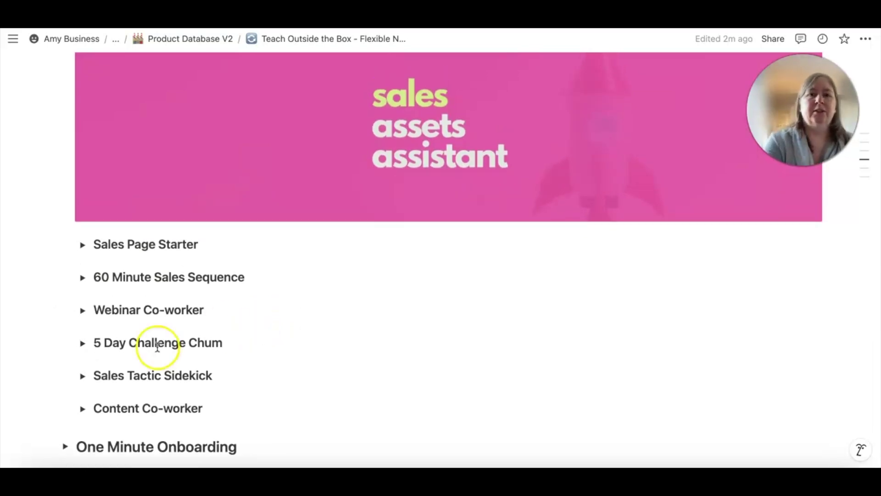
{"action": "scroll", "coordinate": [122, 359], "scroll_direction": "up", "scroll_amount": 3}
{"action": "scroll", "coordinate": [122, 360], "scroll_direction": "down", "scroll_amount": 3}
{"action": "scroll", "coordinate": [122, 360], "scroll_direction": "up", "scroll_amount": 2}
{"action": "scroll", "coordinate": [122, 360], "scroll_direction": "down", "scroll_amount": 5}
{"action": "scroll", "coordinate": [122, 356], "scroll_direction": "up", "scroll_amount": 1}
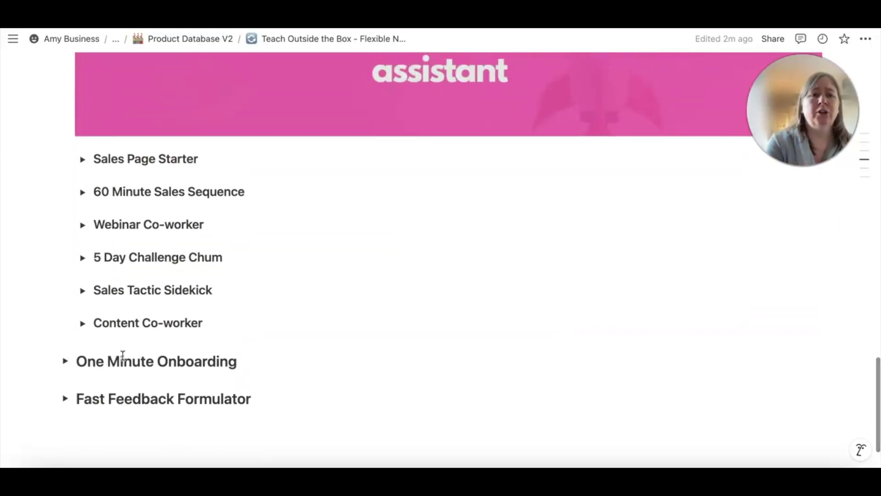
{"action": "scroll", "coordinate": [159, 275], "scroll_direction": "up", "scroll_amount": 5}
{"action": "scroll", "coordinate": [159, 276], "scroll_direction": "down", "scroll_amount": 1}
{"action": "scroll", "coordinate": [159, 277], "scroll_direction": "up", "scroll_amount": 2}
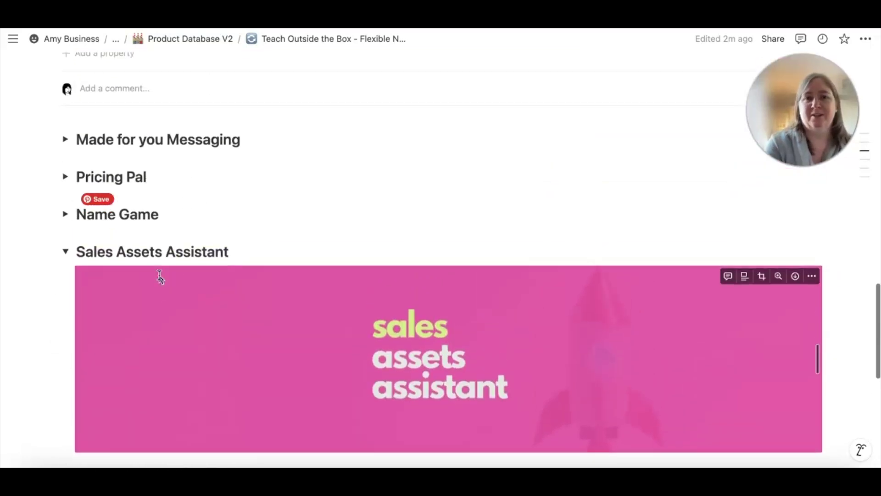
{"action": "scroll", "coordinate": [159, 277], "scroll_direction": "up", "scroll_amount": 1}
{"action": "left_click", "coordinate": [67, 263]}
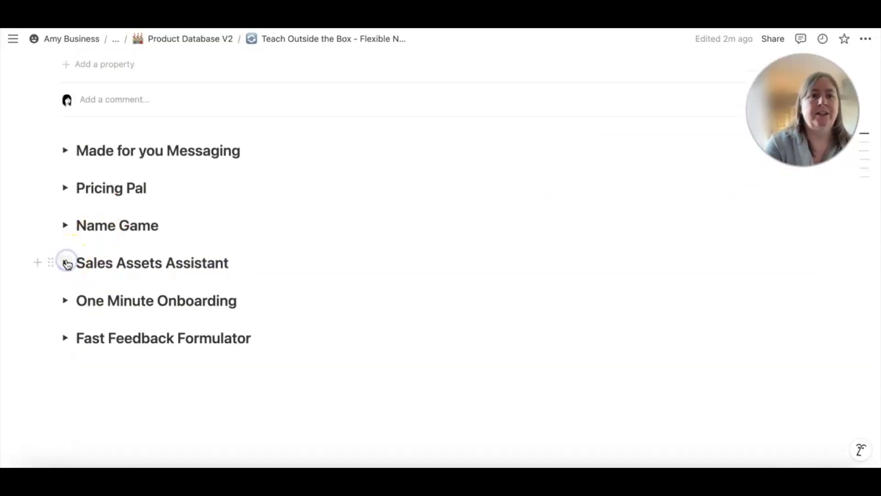
Expand Pricing Pal and generate the AI price suggestion based on value alone under Pricing Strategy.
{"action": "left_click", "coordinate": [66, 187]}
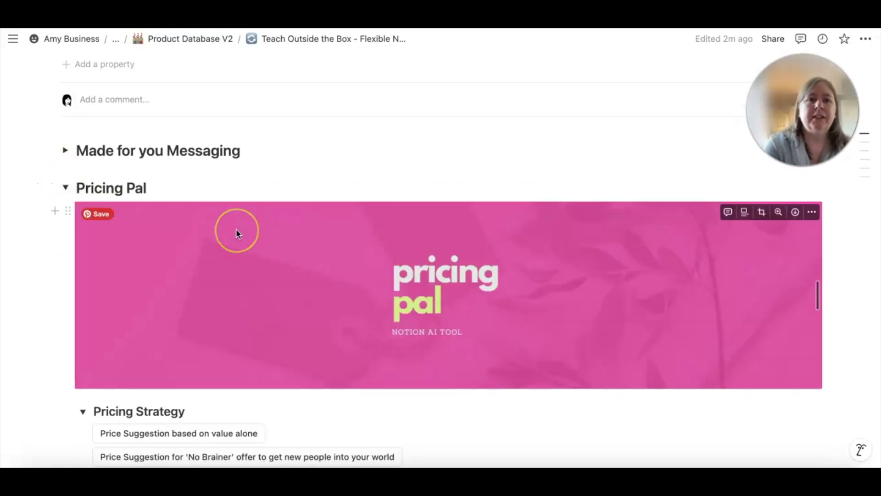
{"action": "scroll", "coordinate": [236, 229], "scroll_direction": "down", "scroll_amount": 6}
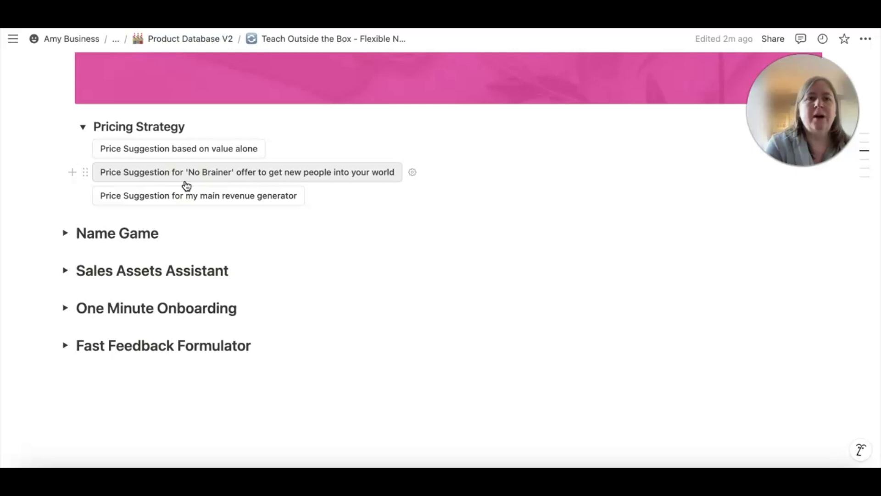
{"action": "scroll", "coordinate": [218, 179], "scroll_direction": "up", "scroll_amount": 1}
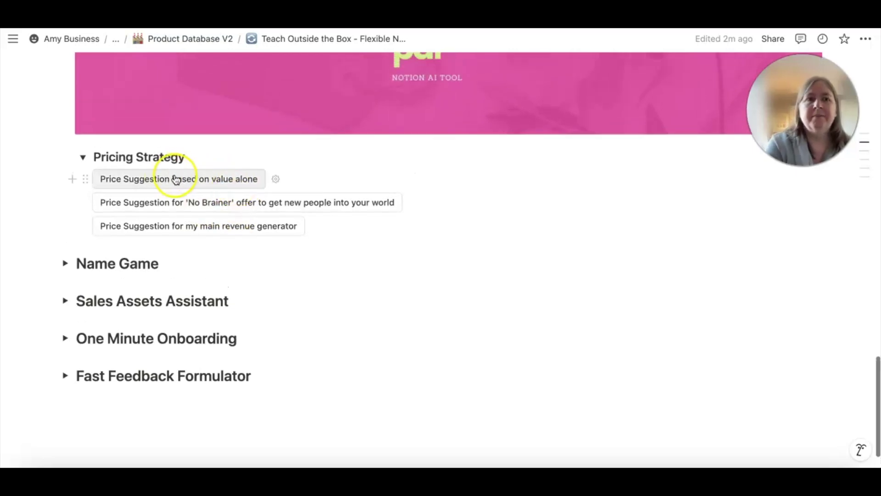
{"action": "left_click", "coordinate": [205, 178]}
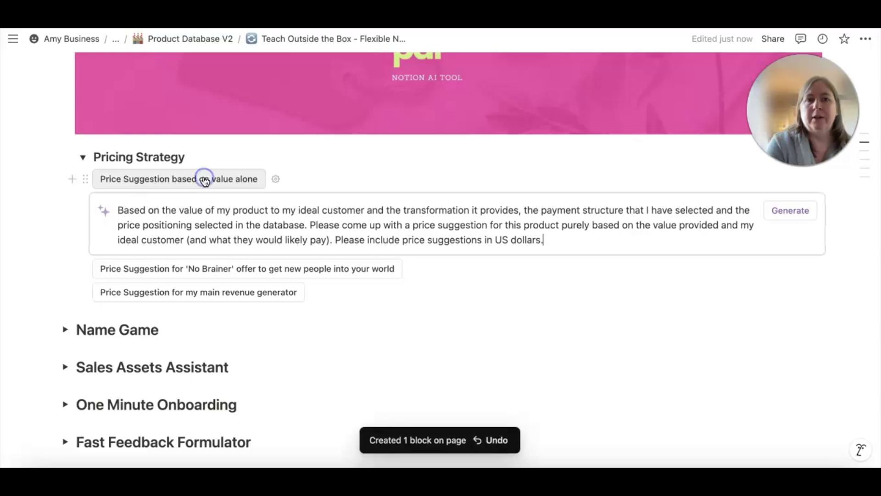
{"action": "left_click", "coordinate": [807, 211]}
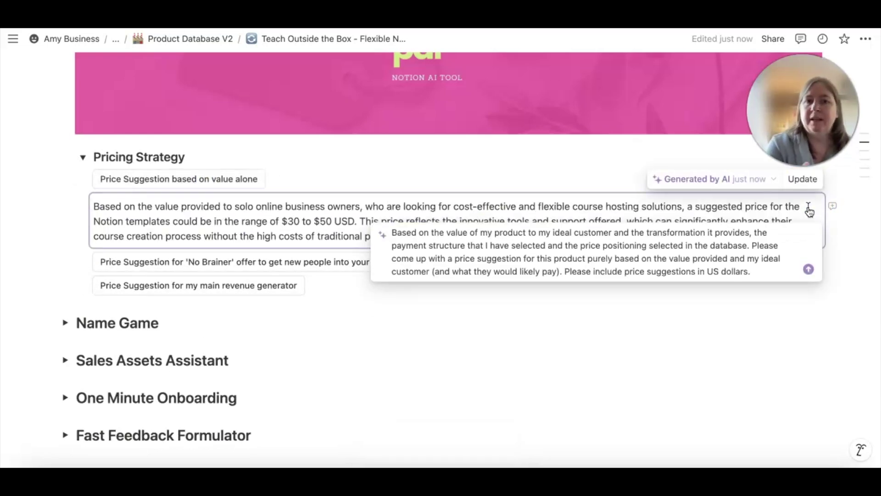
{"action": "left_click", "coordinate": [560, 155]}
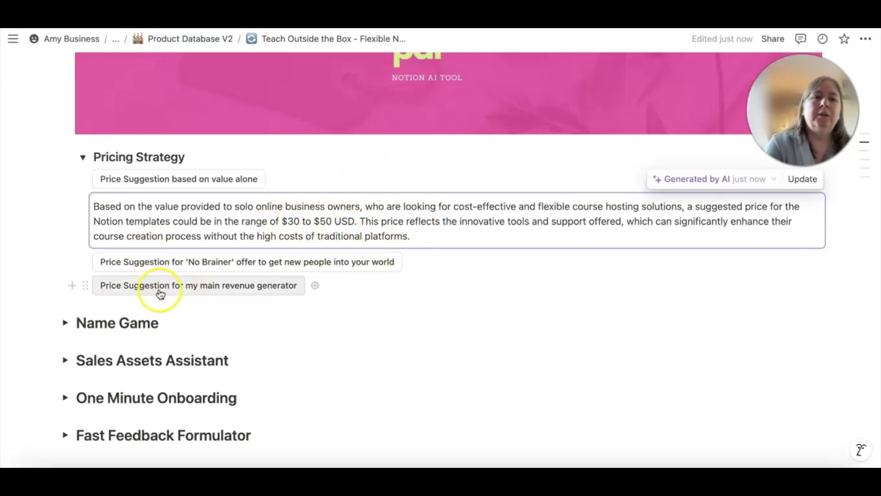
Generate the AI price suggestion for a 'No Brainer' offer to get new people into your world.
{"action": "left_click", "coordinate": [157, 265]}
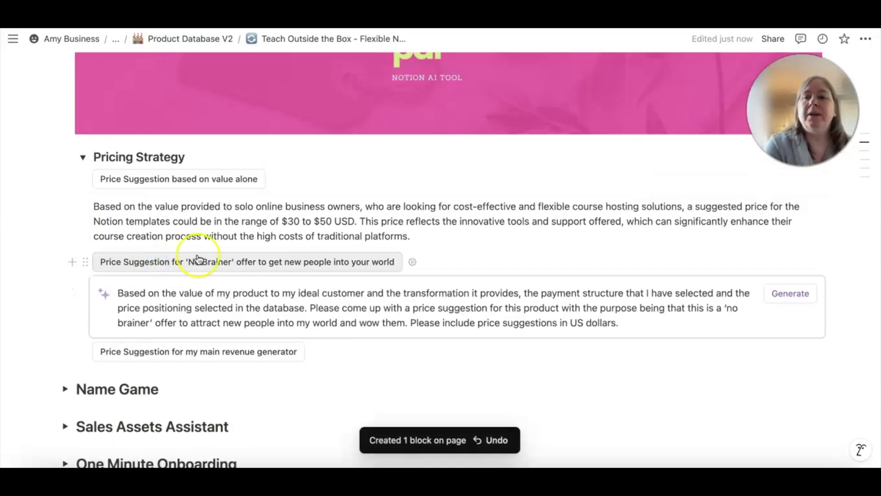
{"action": "left_click", "coordinate": [790, 294]}
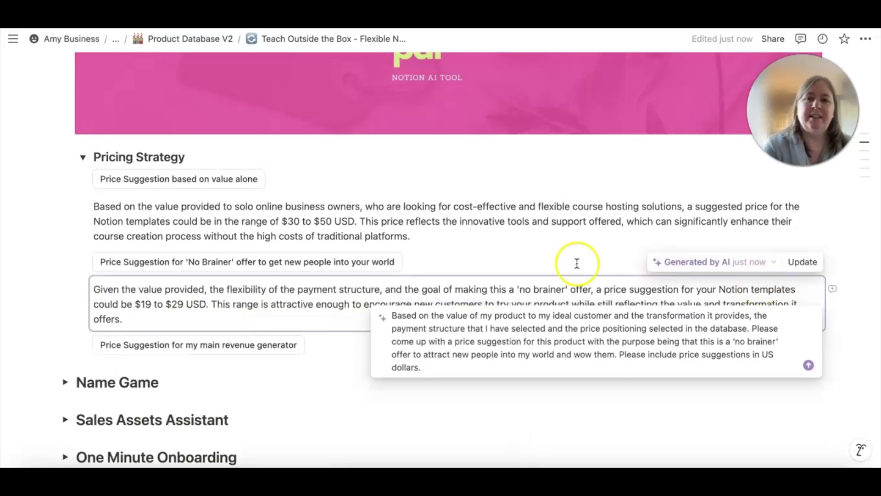
{"action": "left_click", "coordinate": [511, 254]}
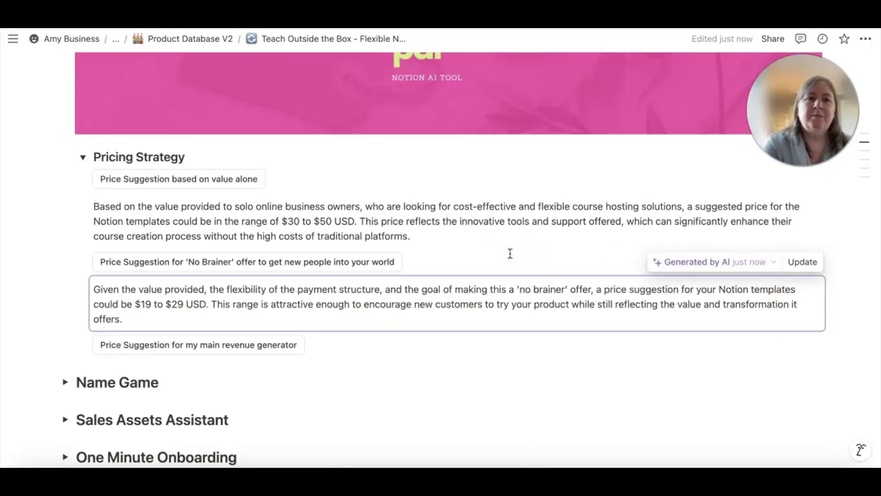
Generate the AI price suggestion for the main revenue generator and review it alongside the other suggestions.
{"action": "scroll", "coordinate": [299, 296], "scroll_direction": "down", "scroll_amount": 2}
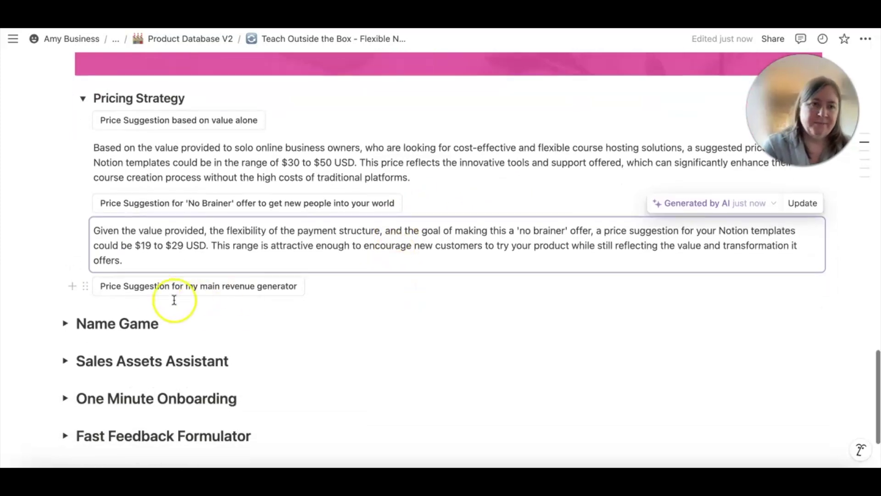
{"action": "left_click", "coordinate": [175, 289]}
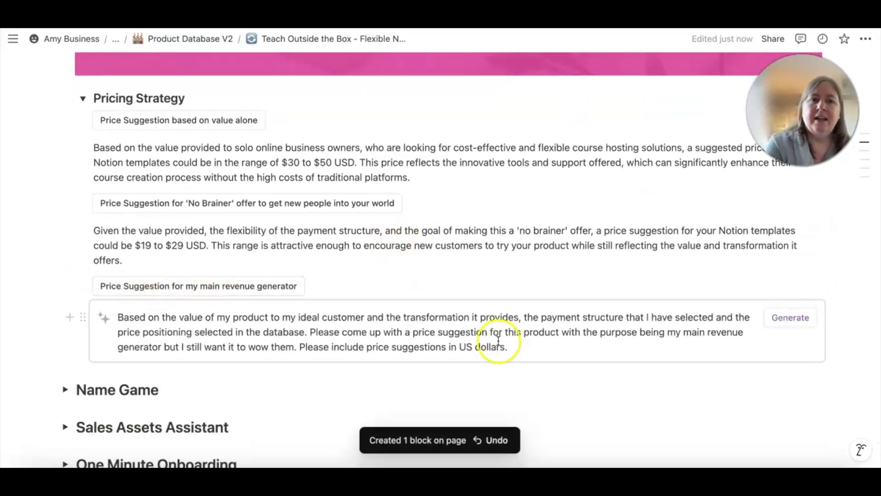
{"action": "left_click", "coordinate": [791, 318]}
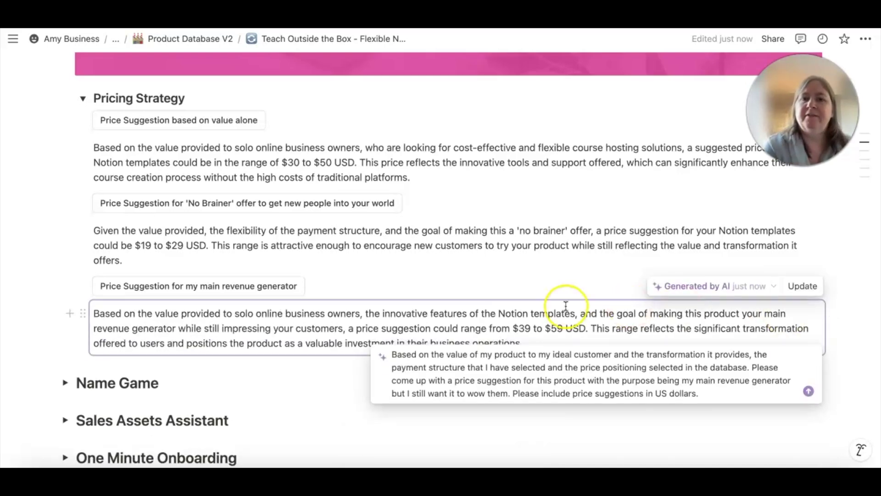
{"action": "scroll", "coordinate": [564, 308], "scroll_direction": "down", "scroll_amount": 2}
{"action": "scroll", "coordinate": [567, 308], "scroll_direction": "up", "scroll_amount": 1}
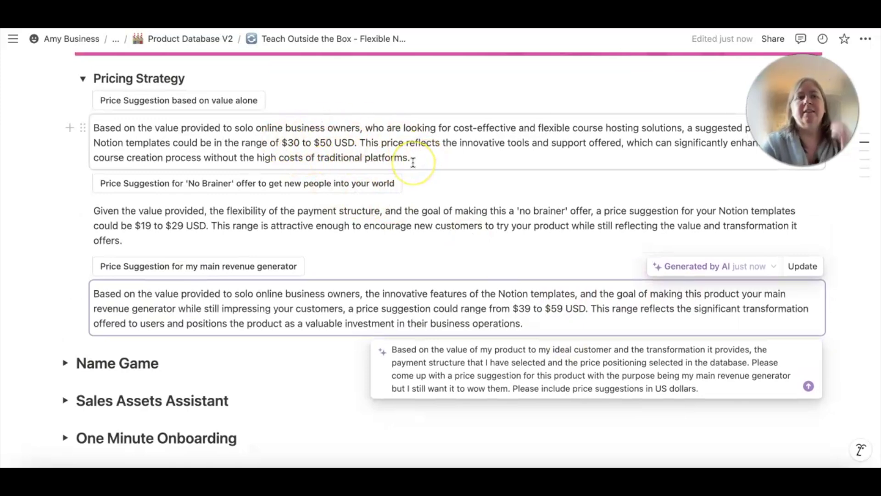
Delete the three generated AI price suggestions under Pricing Strategy and collapse that section.
{"action": "left_click", "coordinate": [436, 242]}
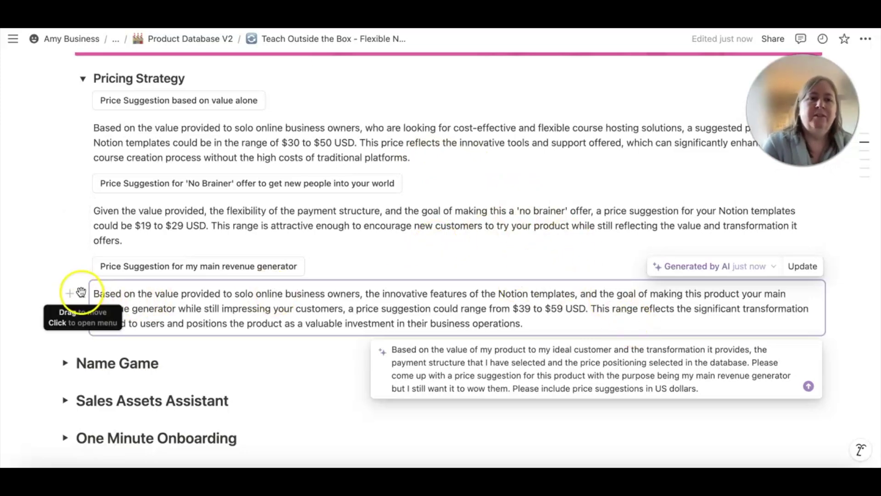
{"action": "left_click", "coordinate": [83, 294]}
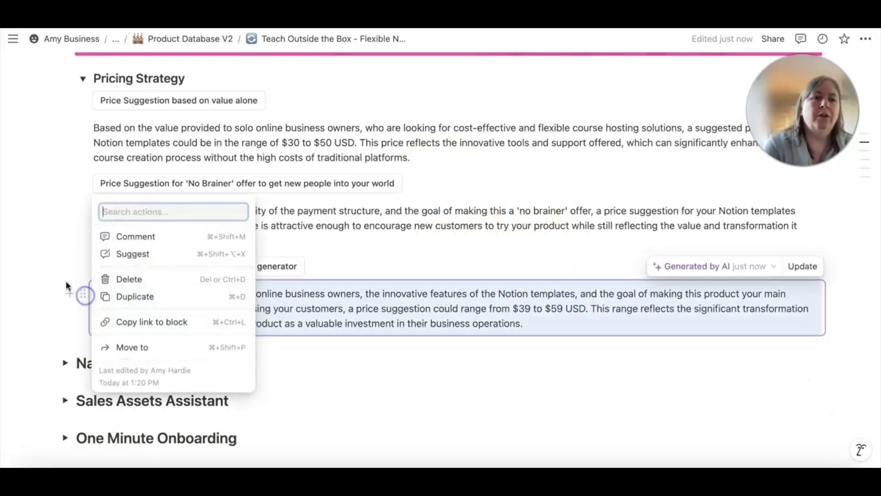
{"action": "left_click", "coordinate": [146, 279]}
{"action": "left_click", "coordinate": [80, 209]}
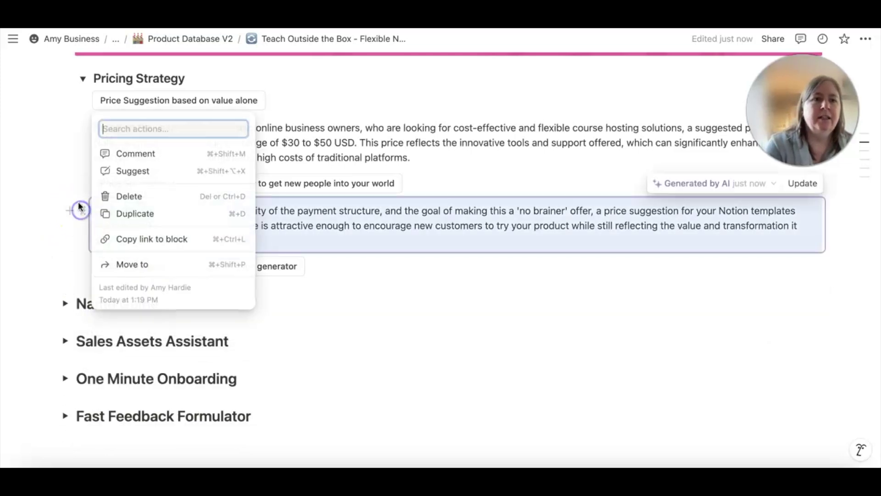
{"action": "left_click", "coordinate": [113, 196]}
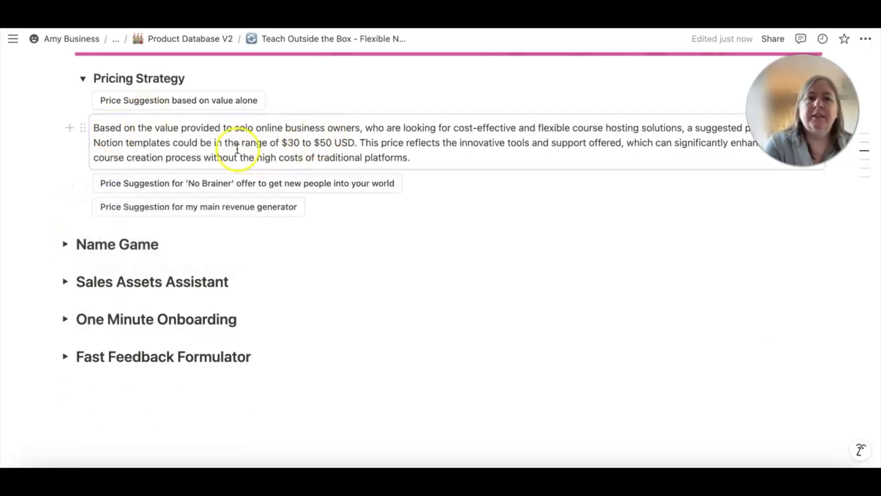
{"action": "left_click", "coordinate": [83, 128]}
{"action": "left_click", "coordinate": [115, 117]}
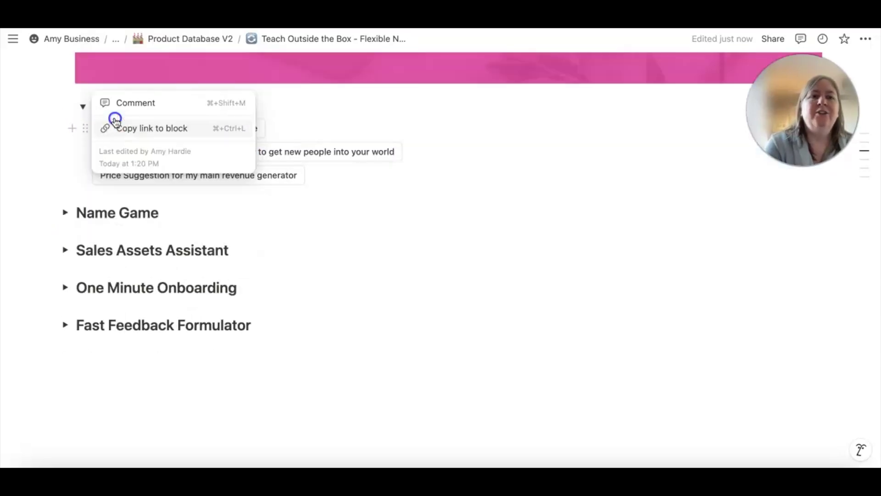
{"action": "scroll", "coordinate": [182, 153], "scroll_direction": "up", "scroll_amount": 5}
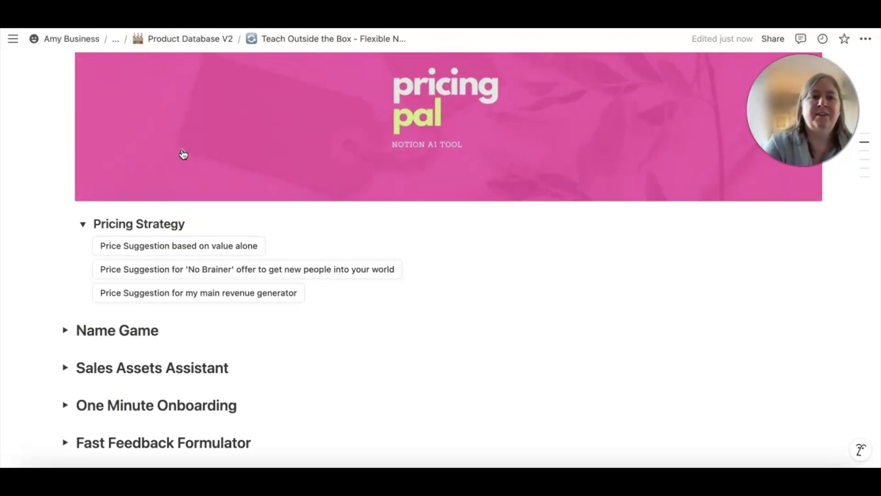
{"action": "left_click", "coordinate": [82, 224]}
Set the product's Proposed Selling price property to 11.
{"action": "scroll", "coordinate": [171, 213], "scroll_direction": "up", "scroll_amount": 10}
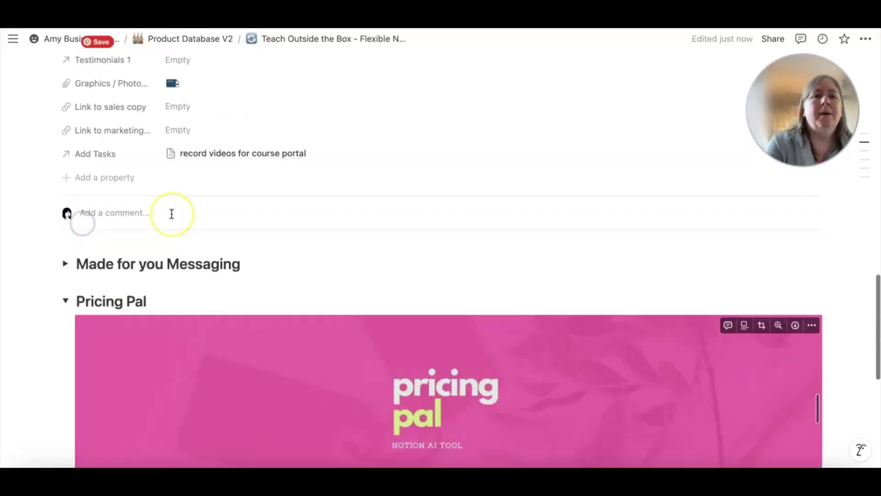
{"action": "scroll", "coordinate": [172, 213], "scroll_direction": "up", "scroll_amount": 3}
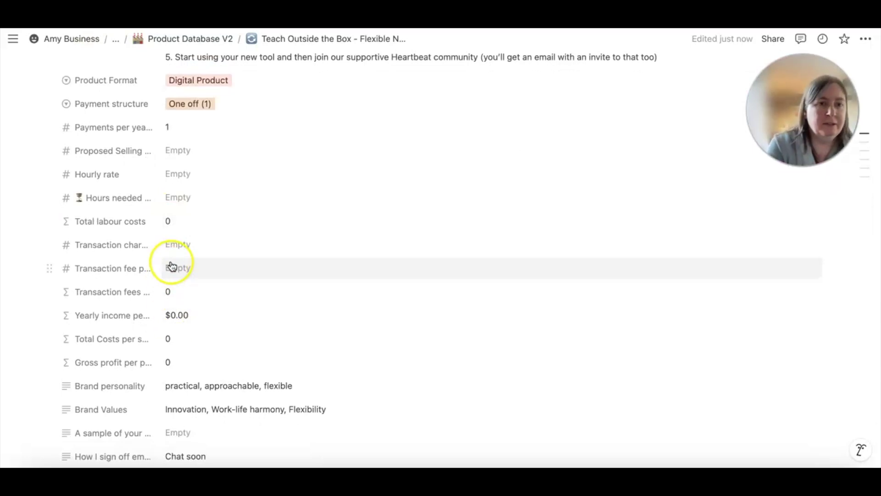
{"action": "scroll", "coordinate": [177, 315], "scroll_direction": "down", "scroll_amount": 2}
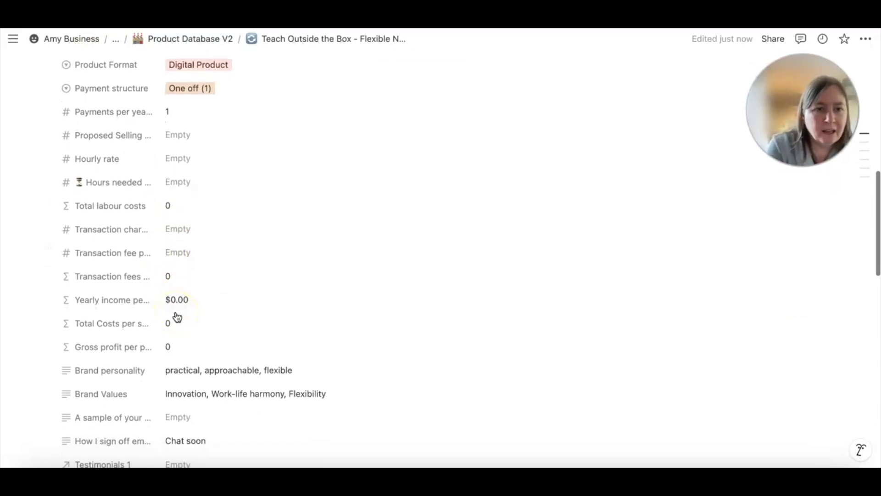
{"action": "scroll", "coordinate": [177, 317], "scroll_direction": "up", "scroll_amount": 8}
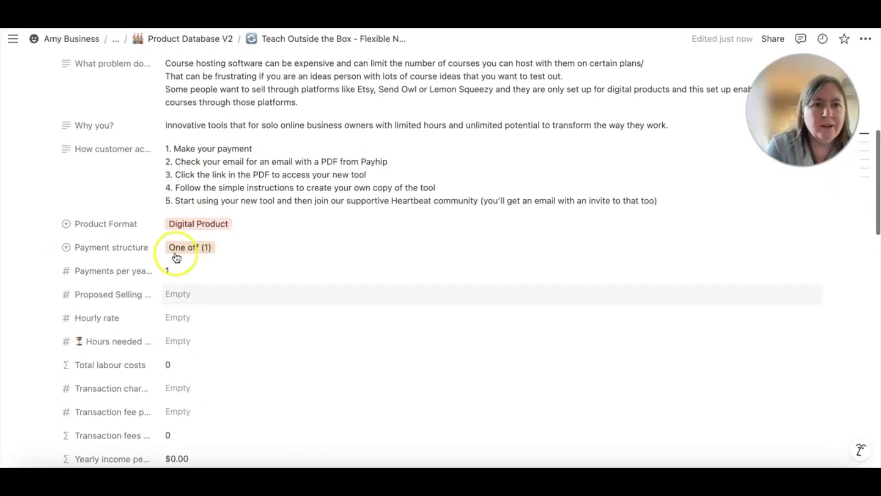
{"action": "left_click", "coordinate": [174, 295]}
{"action": "type", "text": "11"}
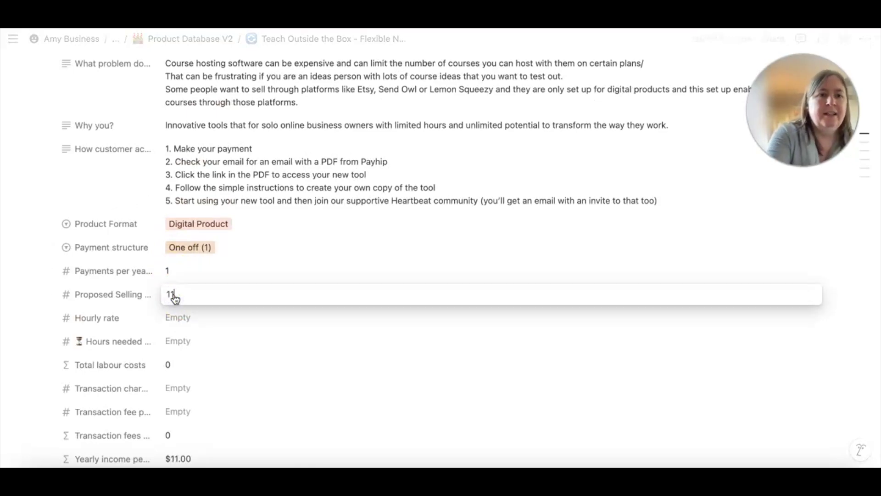
{"action": "left_click", "coordinate": [326, 307]}
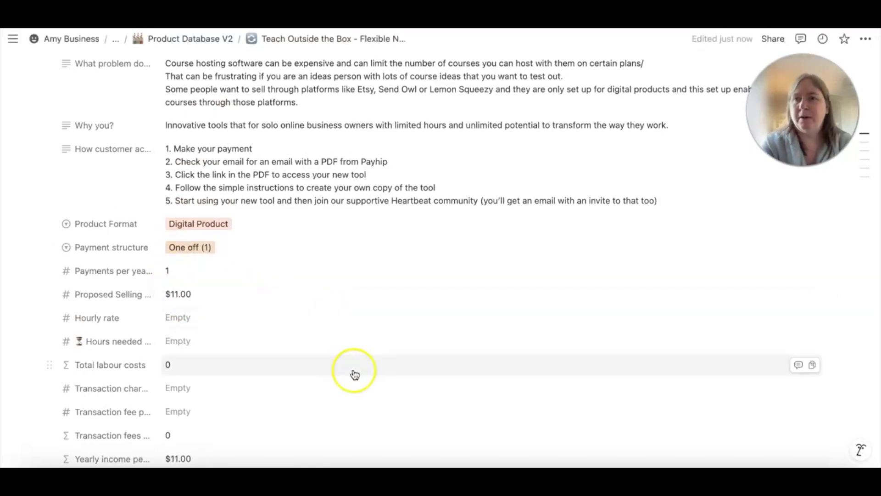
Collapse Pricing Pal and expand Content Co-worker within the Sales Assets Assistant section.
{"action": "scroll", "coordinate": [352, 372], "scroll_direction": "down", "scroll_amount": 15}
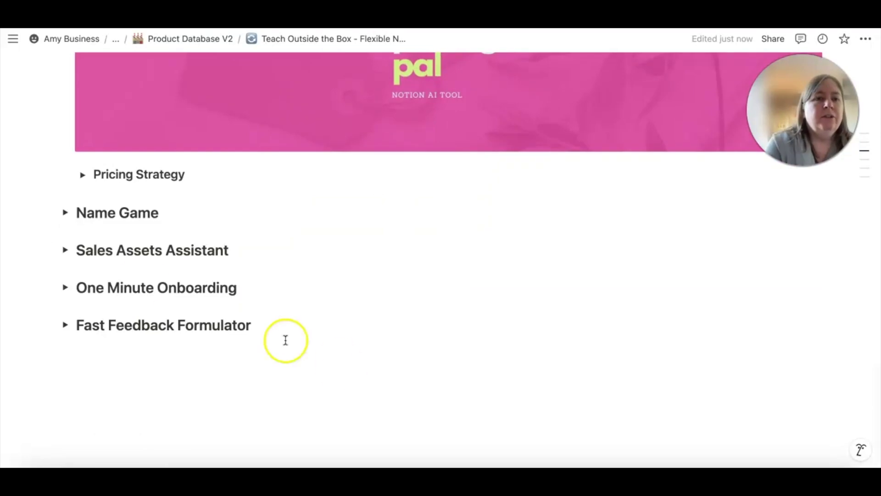
{"action": "scroll", "coordinate": [106, 309], "scroll_direction": "up", "scroll_amount": 5}
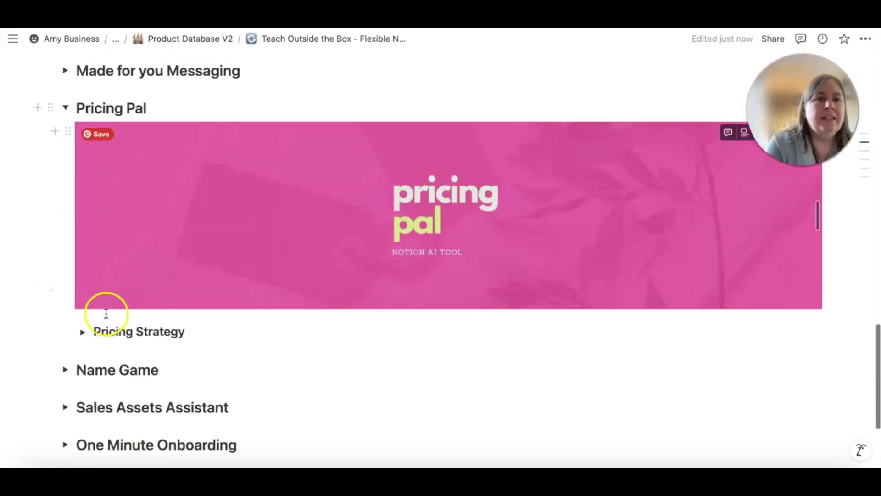
{"action": "left_click", "coordinate": [65, 108]}
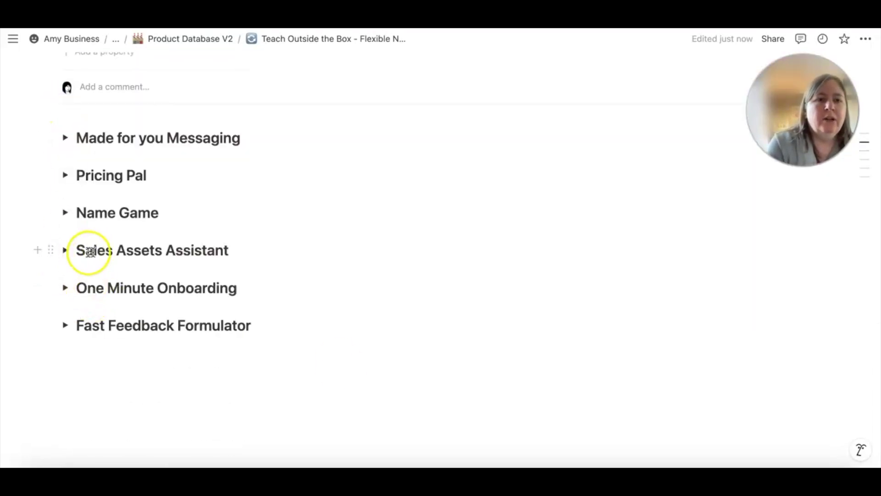
{"action": "left_click", "coordinate": [65, 250]}
{"action": "scroll", "coordinate": [164, 275], "scroll_direction": "down", "scroll_amount": 9}
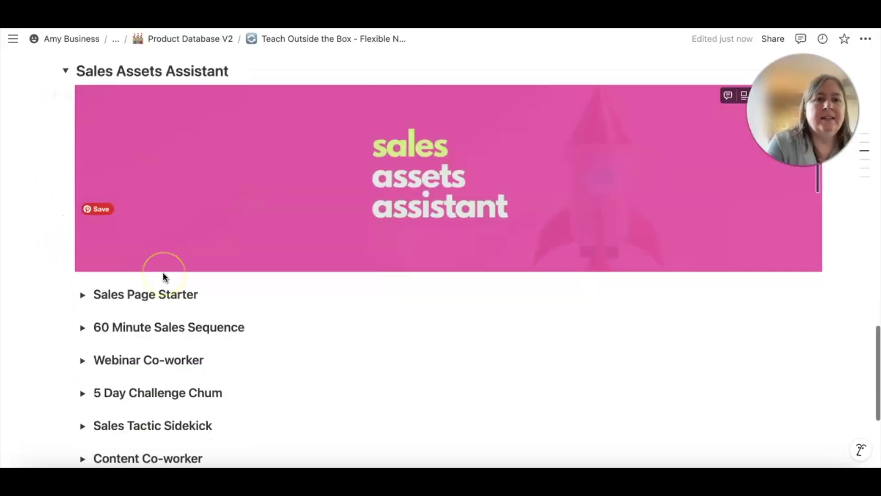
{"action": "left_click", "coordinate": [83, 275]}
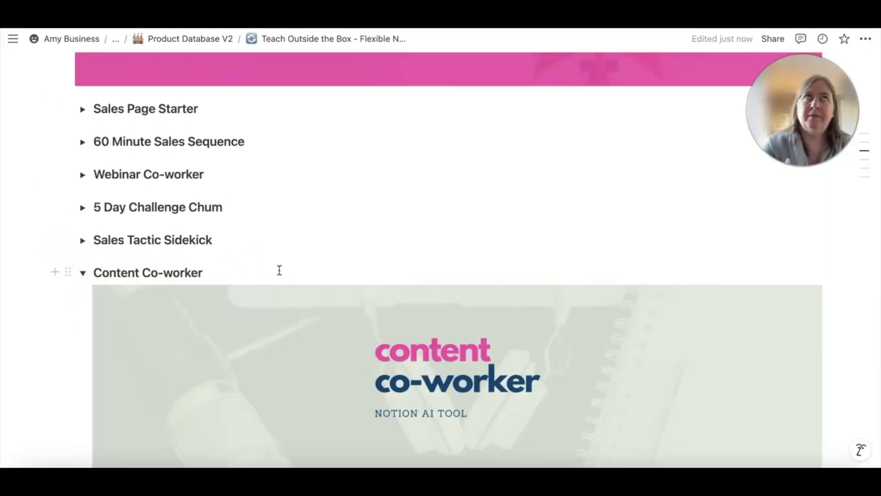
Read through the generated long form content ideas and their stages, down to the content calendar below them.
{"action": "scroll", "coordinate": [517, 250], "scroll_direction": "down", "scroll_amount": 3}
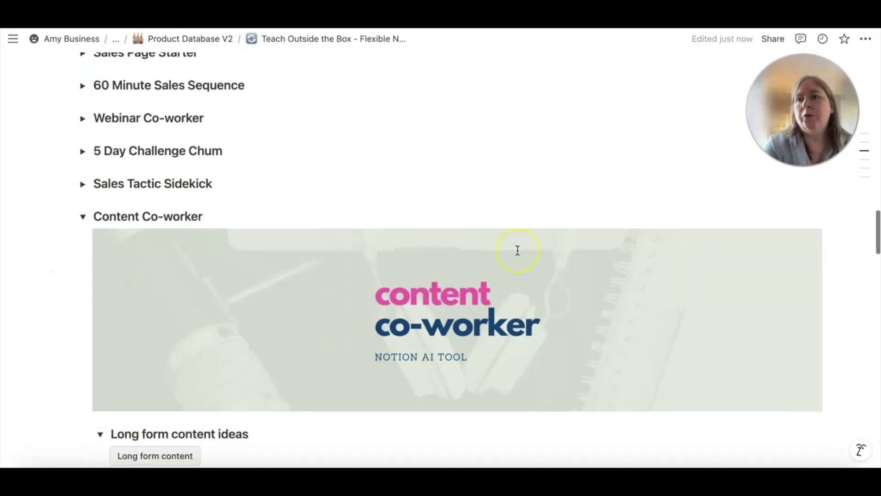
{"action": "scroll", "coordinate": [482, 299], "scroll_direction": "down", "scroll_amount": 8}
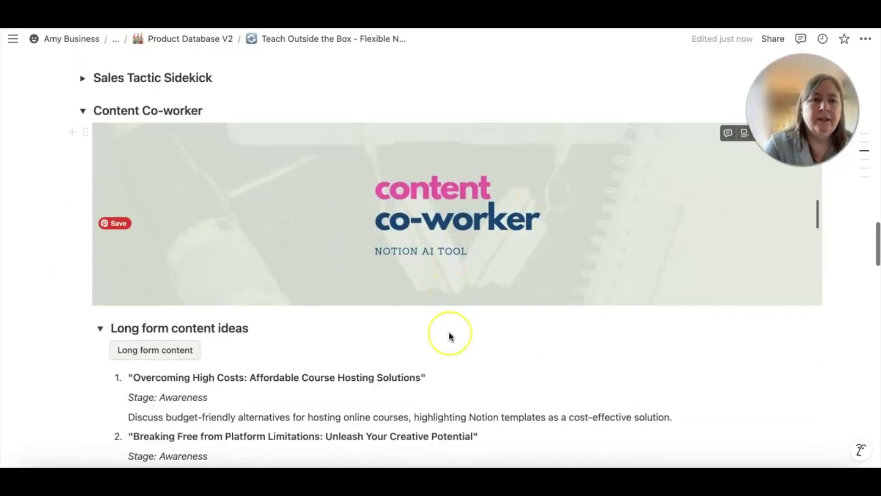
{"action": "scroll", "coordinate": [450, 337], "scroll_direction": "up", "scroll_amount": 3}
{"action": "scroll", "coordinate": [450, 335], "scroll_direction": "down", "scroll_amount": 1}
{"action": "scroll", "coordinate": [450, 336], "scroll_direction": "down", "scroll_amount": 1}
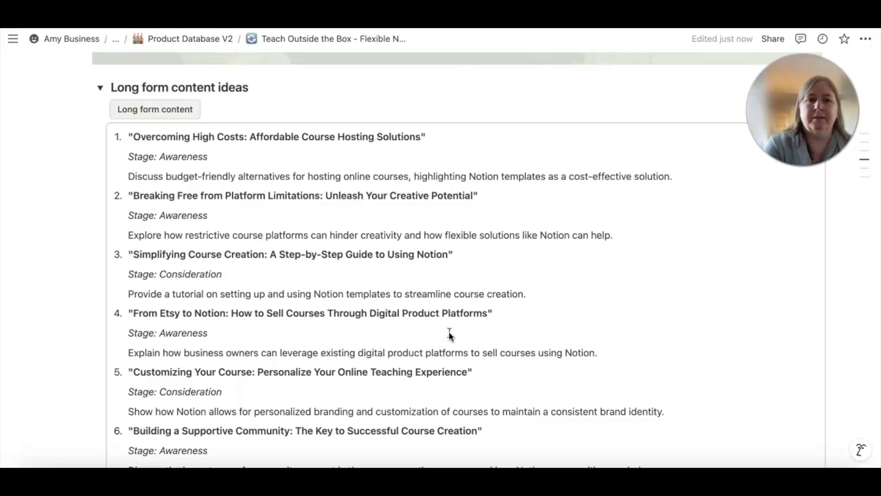
{"action": "scroll", "coordinate": [450, 336], "scroll_direction": "down", "scroll_amount": 10}
{"action": "scroll", "coordinate": [451, 335], "scroll_direction": "down", "scroll_amount": 15}
{"action": "scroll", "coordinate": [450, 337], "scroll_direction": "up", "scroll_amount": 2}
{"action": "scroll", "coordinate": [449, 335], "scroll_direction": "down", "scroll_amount": 2}
{"action": "left_click", "coordinate": [356, 238]}
{"action": "scroll", "coordinate": [357, 238], "scroll_direction": "up", "scroll_amount": 10}
{"action": "scroll", "coordinate": [357, 238], "scroll_direction": "up", "scroll_amount": 15}
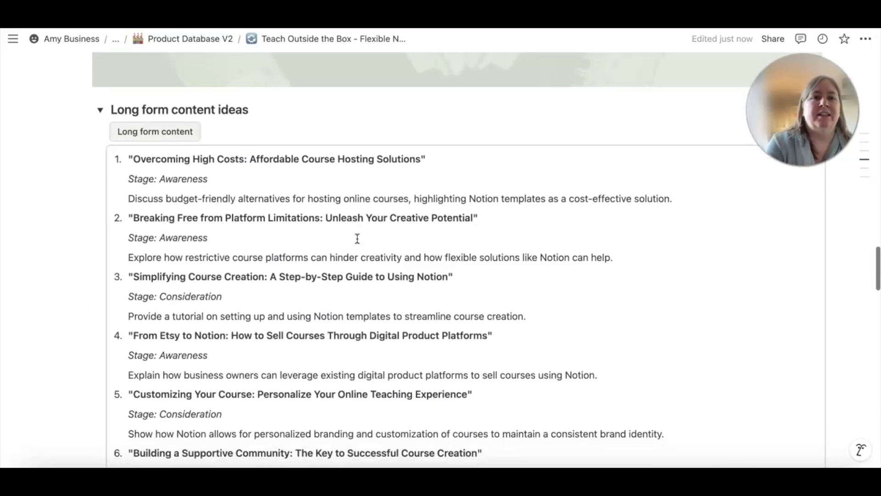
{"action": "scroll", "coordinate": [357, 238], "scroll_direction": "down", "scroll_amount": 1}
{"action": "scroll", "coordinate": [174, 90], "scroll_direction": "down", "scroll_amount": 1}
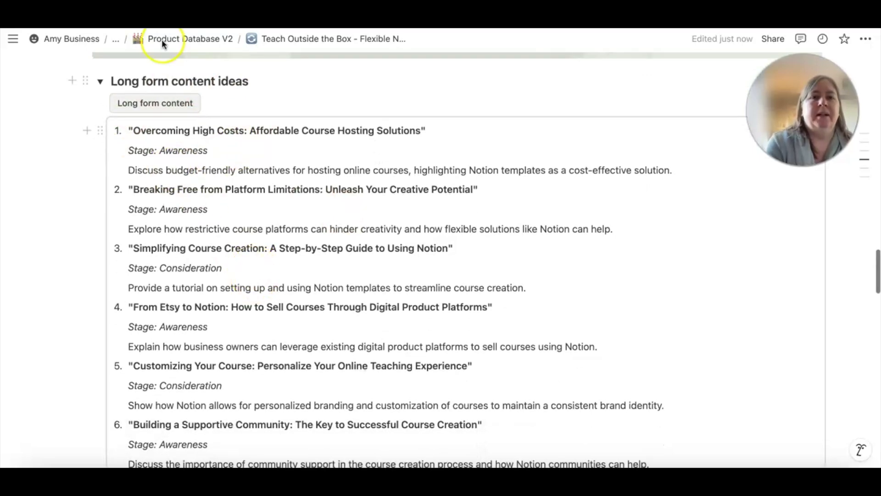
{"action": "scroll", "coordinate": [197, 193], "scroll_direction": "down", "scroll_amount": 15}
{"action": "scroll", "coordinate": [197, 194], "scroll_direction": "down", "scroll_amount": 5}
{"action": "scroll", "coordinate": [197, 193], "scroll_direction": "up", "scroll_amount": 3}
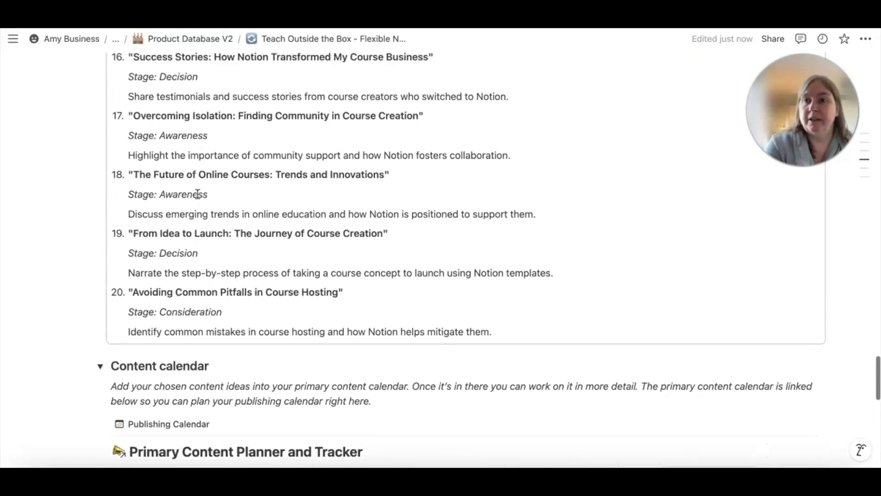
{"action": "scroll", "coordinate": [198, 194], "scroll_direction": "up", "scroll_amount": 1}
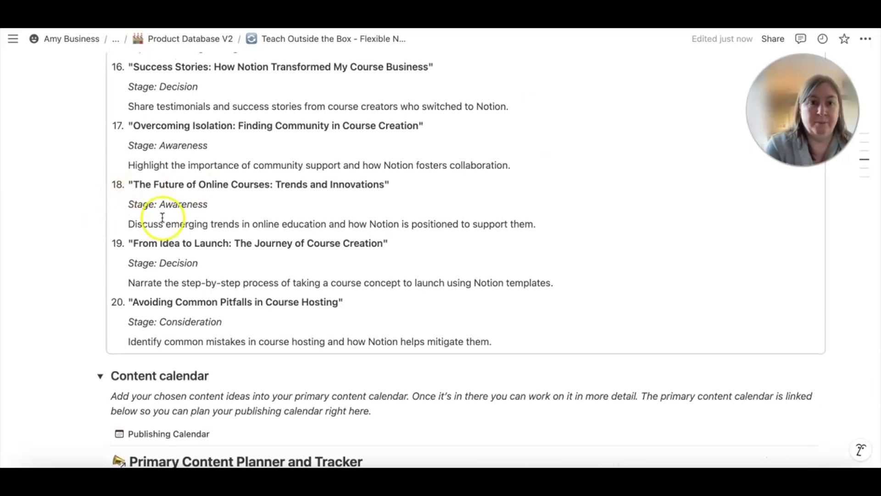
{"action": "scroll", "coordinate": [273, 148], "scroll_direction": "up", "scroll_amount": 1}
{"action": "scroll", "coordinate": [273, 151], "scroll_direction": "down", "scroll_amount": 1}
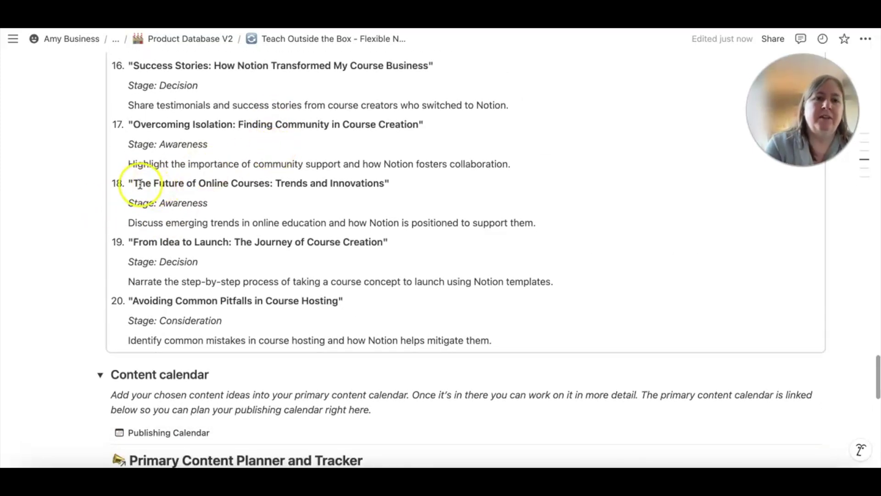
Copy the title "Simplifying Course Creation: A Step-by-Step Guide to Using Notion" from the third long form content idea.
{"action": "scroll", "coordinate": [140, 184], "scroll_direction": "up", "scroll_amount": 15}
{"action": "left_click_drag", "start_coordinate": [130, 276], "coordinate": [454, 280]}
{"action": "key", "text": "ctrl+c"}
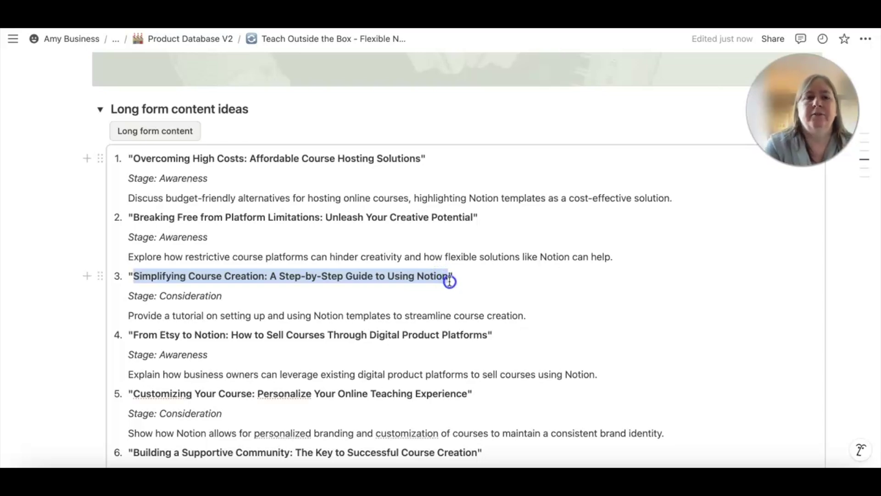
Add a publishing calendar entry on October 22, 2024, and replace its title with the copied "Simplifying Course Creation: A Step-by-Step Guide to Using Notion".
{"action": "scroll", "coordinate": [450, 281], "scroll_direction": "down", "scroll_amount": 5}
{"action": "scroll", "coordinate": [450, 281], "scroll_direction": "down", "scroll_amount": 20}
{"action": "left_click", "coordinate": [134, 165]}
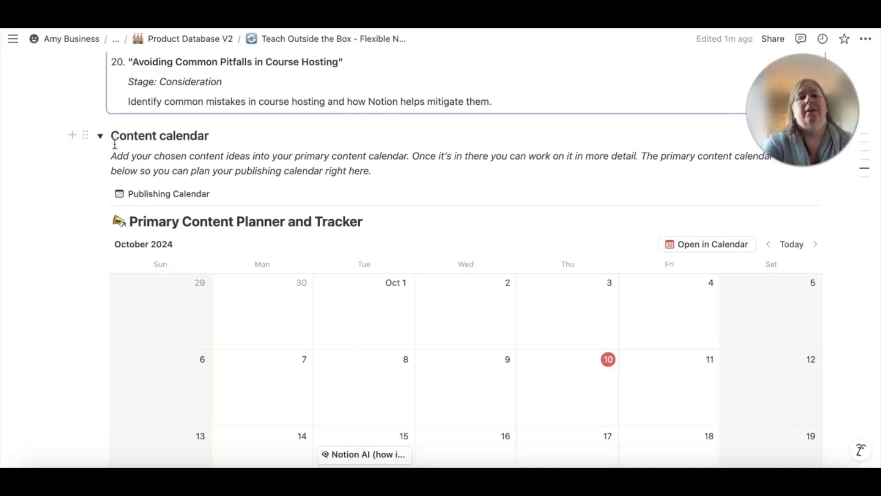
{"action": "scroll", "coordinate": [346, 211], "scroll_direction": "down", "scroll_amount": 3}
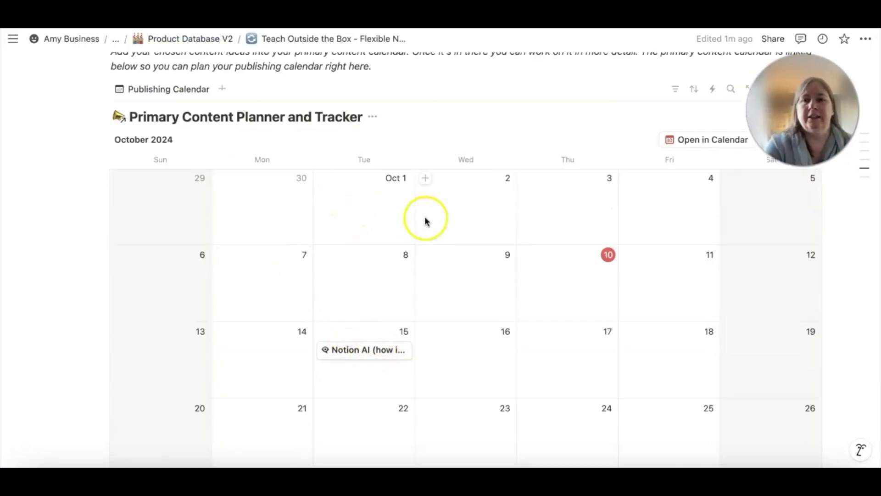
{"action": "scroll", "coordinate": [426, 221], "scroll_direction": "down", "scroll_amount": 1}
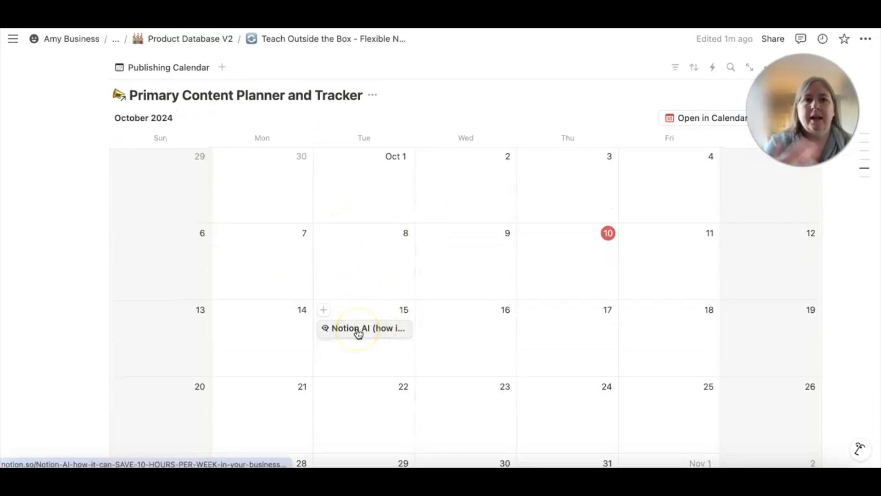
{"action": "scroll", "coordinate": [357, 332], "scroll_direction": "down", "scroll_amount": 3}
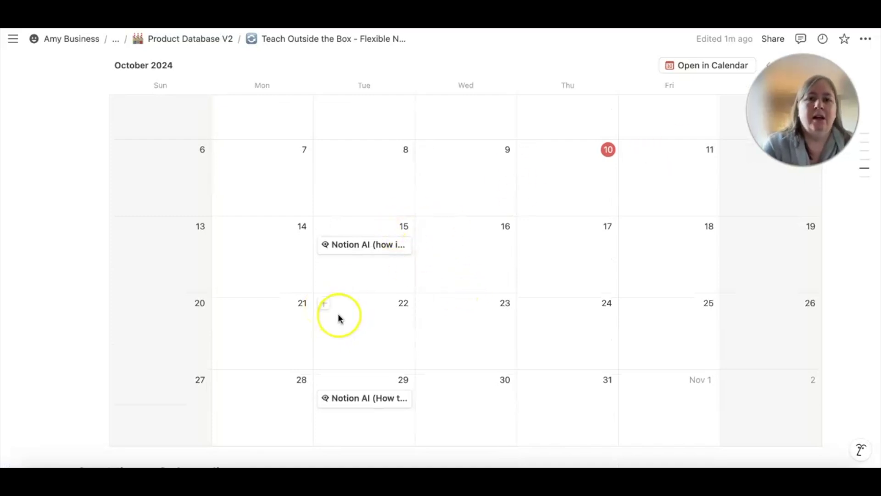
{"action": "left_click", "coordinate": [327, 304]}
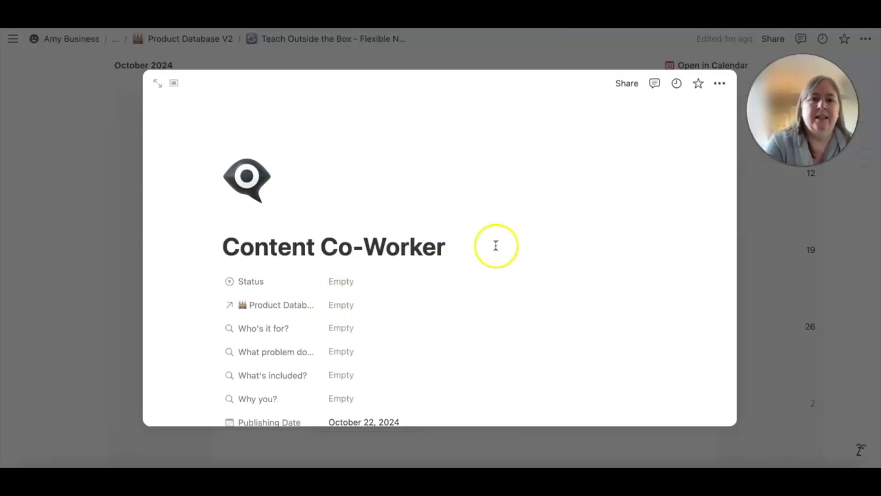
{"action": "left_click_drag", "start_coordinate": [459, 250], "coordinate": [228, 252]}
{"action": "key", "text": "ctrl+v"}
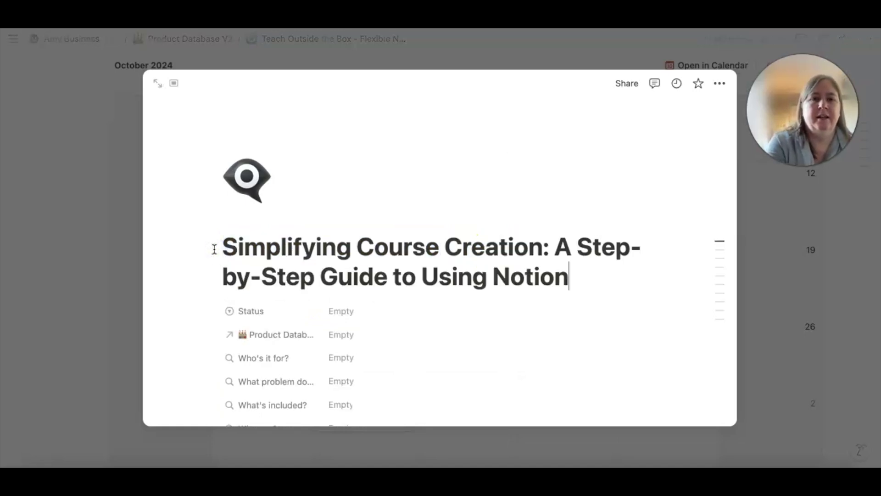
Look over the new calendar entry's properties and AI tool sections, and close the entry.
{"action": "scroll", "coordinate": [461, 122], "scroll_direction": "down", "scroll_amount": 10}
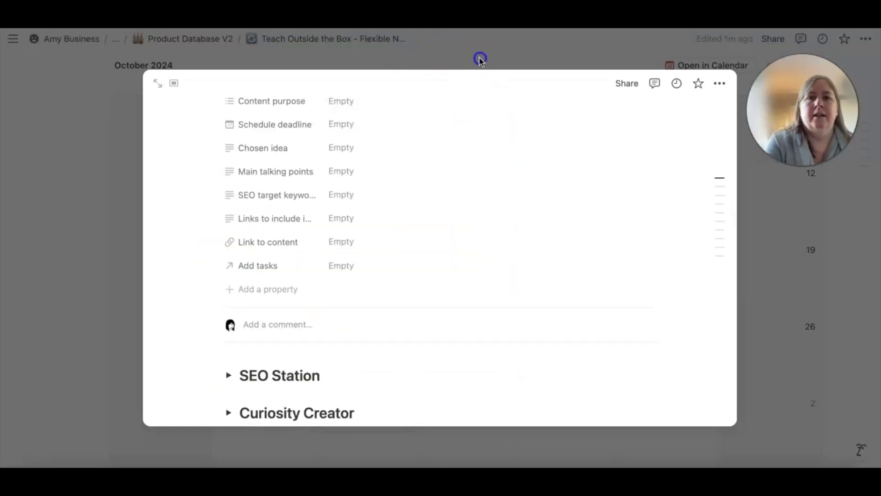
{"action": "left_click", "coordinate": [479, 58]}
{"action": "scroll", "coordinate": [373, 232], "scroll_direction": "up", "scroll_amount": 5}
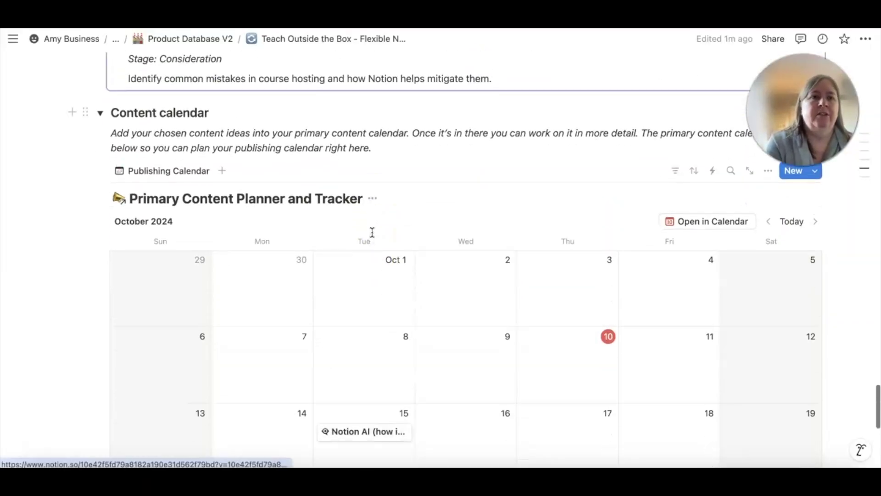
Go back to the Solopreneur Time saver Toolkit page and open its Long Form Content Hub at the October publishing calendar.
{"action": "left_click", "coordinate": [115, 39]}
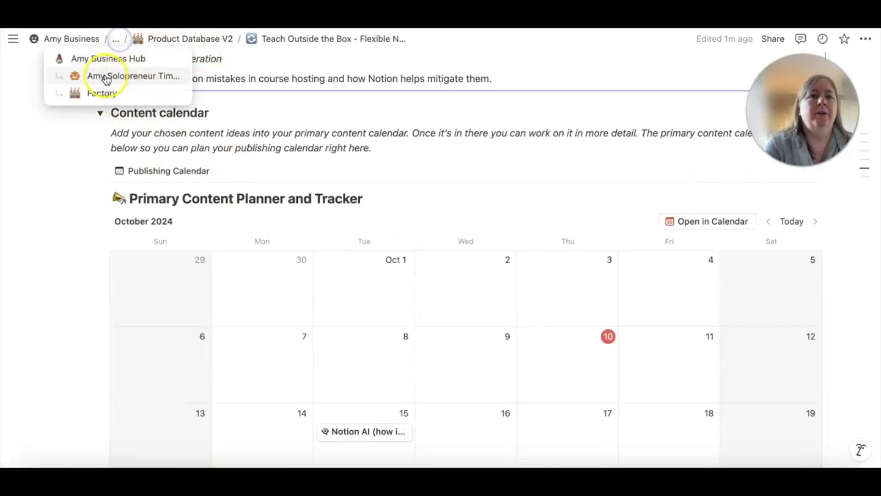
{"action": "left_click", "coordinate": [109, 76]}
{"action": "scroll", "coordinate": [199, 223], "scroll_direction": "down", "scroll_amount": 10}
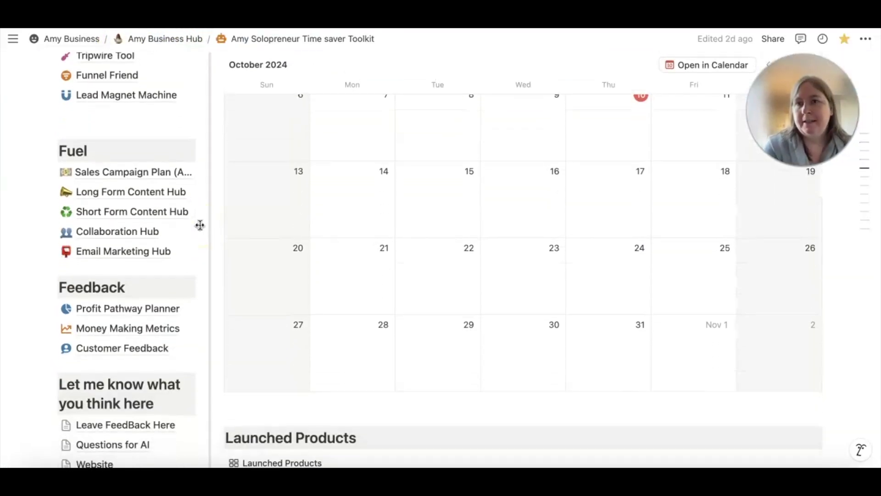
{"action": "left_click", "coordinate": [126, 192]}
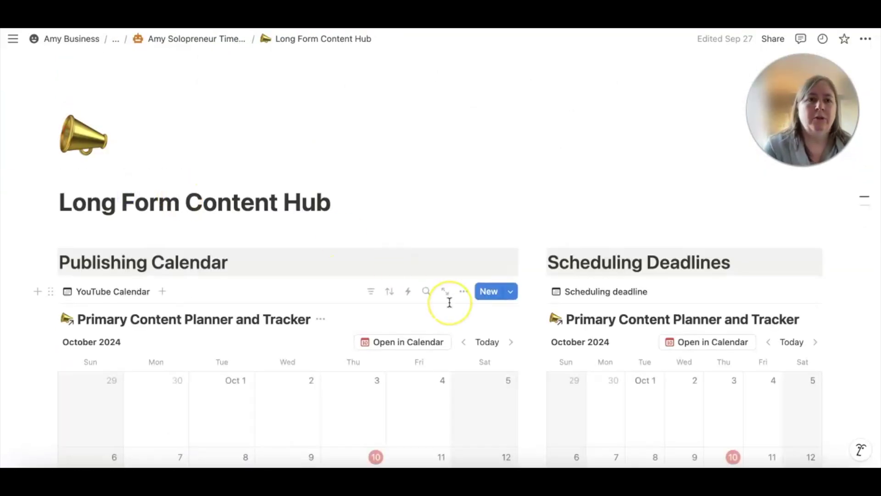
{"action": "scroll", "coordinate": [449, 302], "scroll_direction": "down", "scroll_amount": 6}
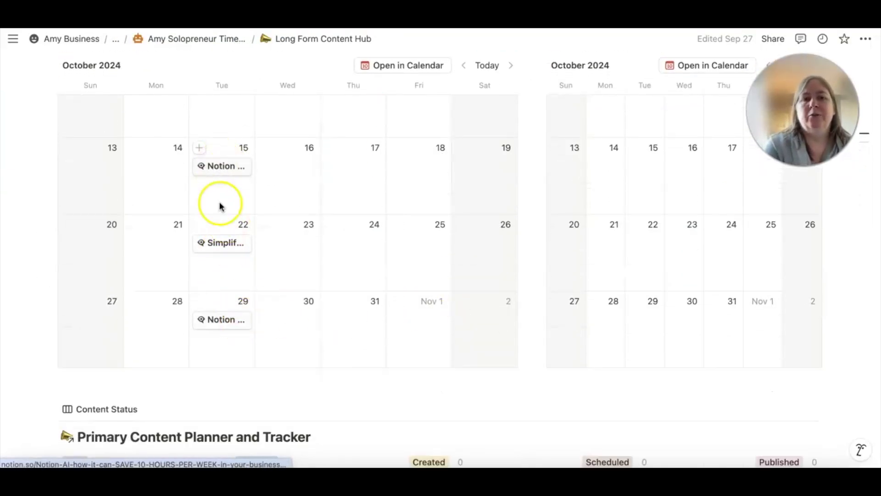
Open the October 22 entry in the publishing calendar and look through its properties and AI tool sections.
{"action": "left_click", "coordinate": [215, 248]}
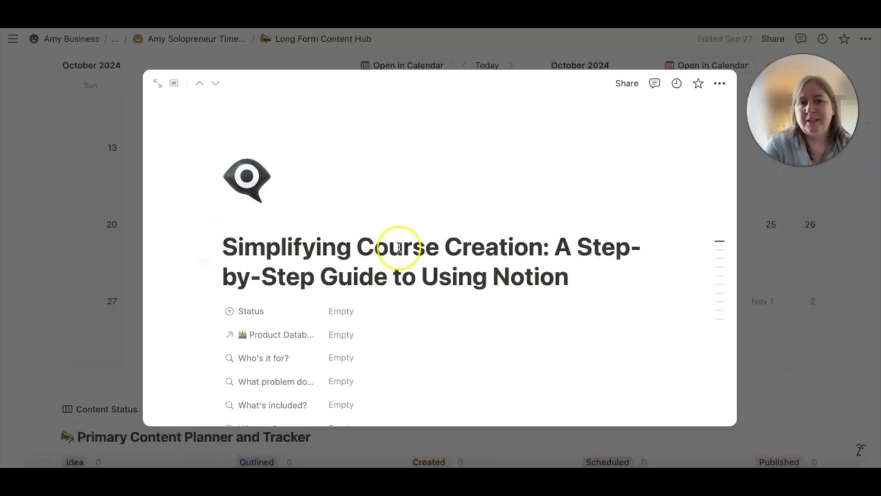
{"action": "scroll", "coordinate": [398, 248], "scroll_direction": "down", "scroll_amount": 10}
{"action": "scroll", "coordinate": [398, 249], "scroll_direction": "up", "scroll_amount": 5}
{"action": "scroll", "coordinate": [399, 248], "scroll_direction": "down", "scroll_amount": 15}
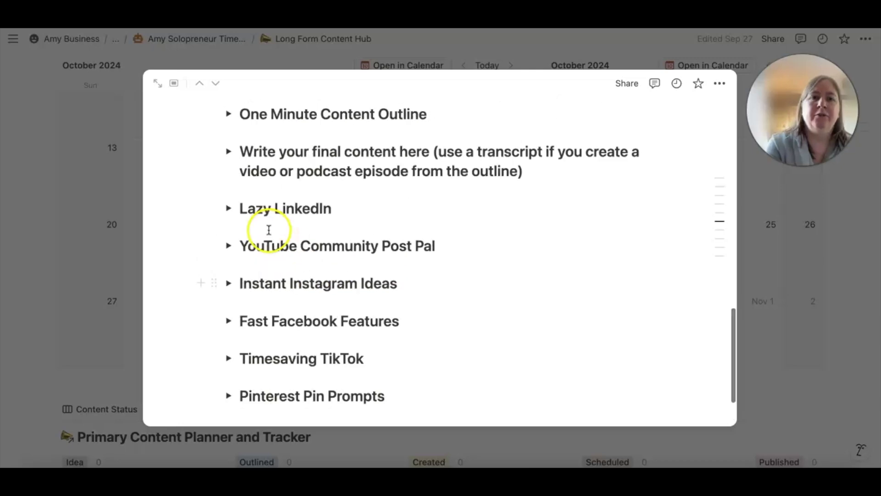
{"action": "scroll", "coordinate": [269, 229], "scroll_direction": "up", "scroll_amount": 5}
Expand the SEO Station section to view its tools, collapse it, and look over the remaining tool sections down to Pinterest Pin Prompts.
{"action": "left_click", "coordinate": [251, 231]}
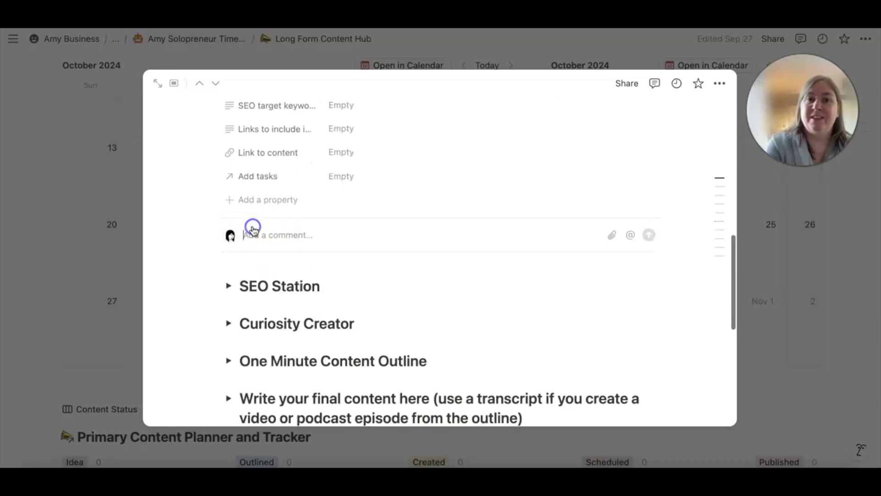
{"action": "left_click", "coordinate": [229, 282]}
{"action": "scroll", "coordinate": [301, 319], "scroll_direction": "down", "scroll_amount": 3}
{"action": "left_click", "coordinate": [227, 210]}
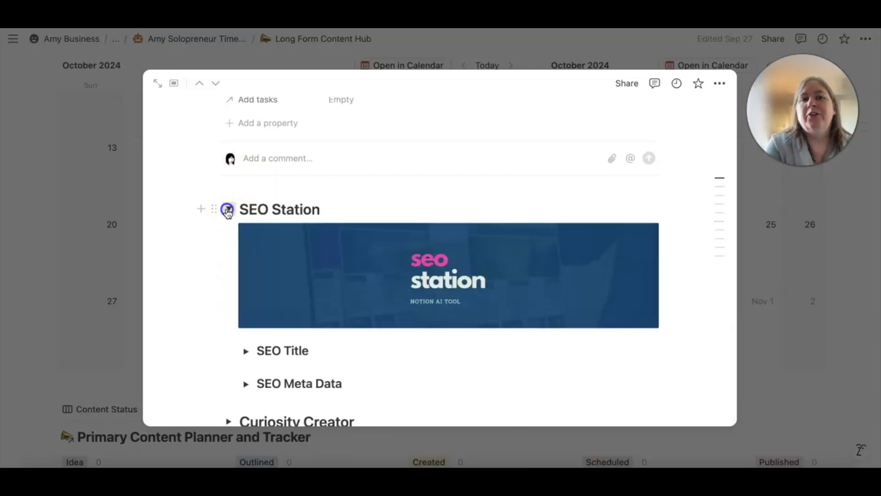
{"action": "scroll", "coordinate": [259, 244], "scroll_direction": "down", "scroll_amount": 3}
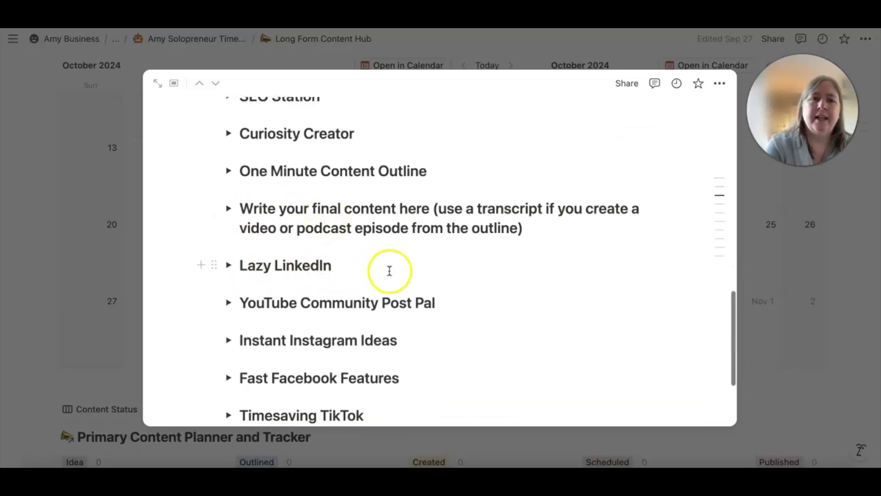
{"action": "scroll", "coordinate": [301, 235], "scroll_direction": "down", "scroll_amount": 1}
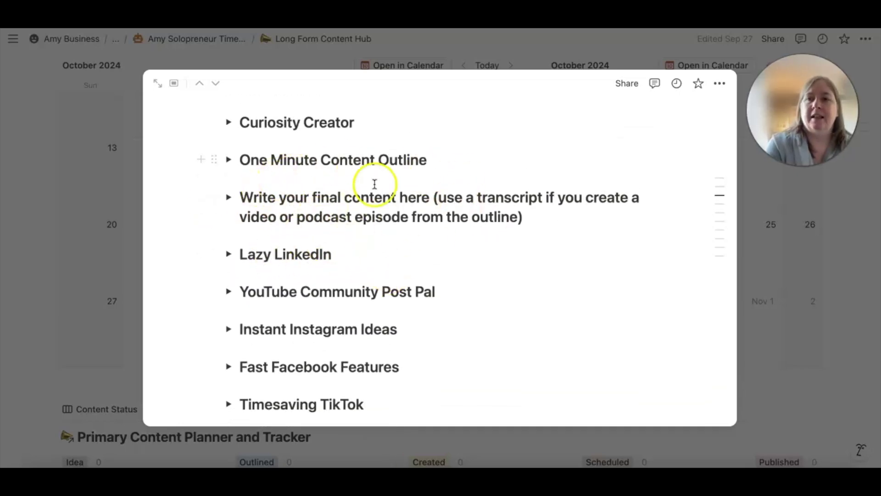
{"action": "scroll", "coordinate": [238, 266], "scroll_direction": "down", "scroll_amount": 3}
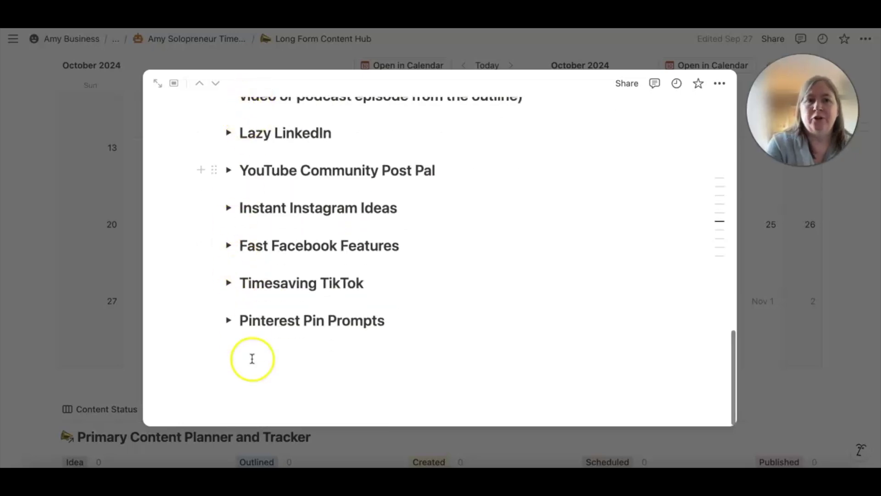
Expand the Lazy LinkedIn section and look over the tools inside it.
{"action": "left_click", "coordinate": [228, 134]}
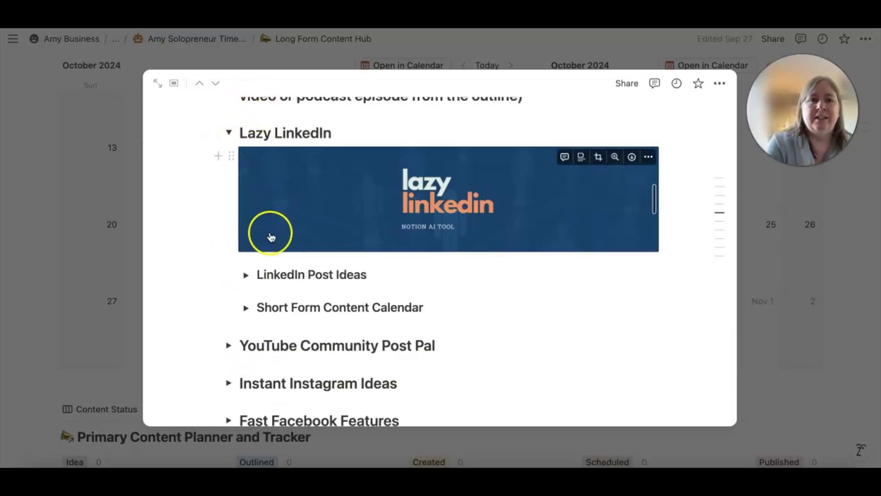
{"action": "scroll", "coordinate": [271, 237], "scroll_direction": "down", "scroll_amount": 2}
{"action": "scroll", "coordinate": [272, 237], "scroll_direction": "up", "scroll_amount": 1}
{"action": "scroll", "coordinate": [271, 237], "scroll_direction": "up", "scroll_amount": 2}
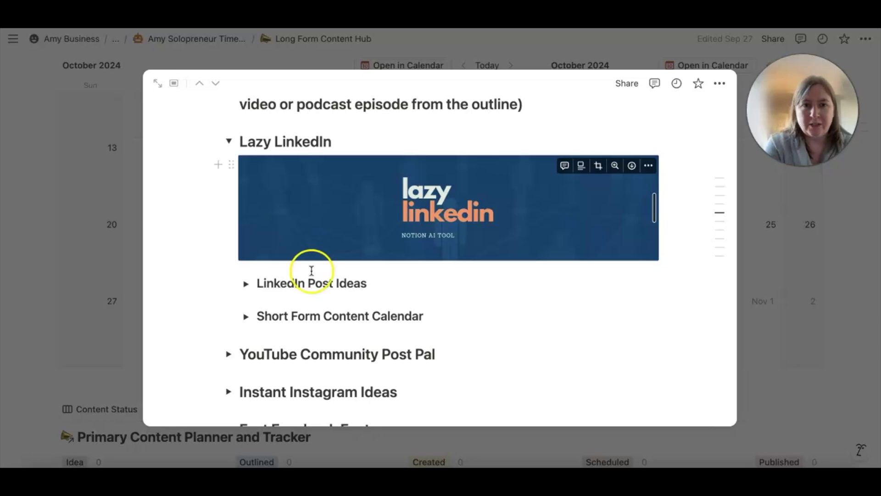
{"action": "scroll", "coordinate": [315, 268], "scroll_direction": "down", "scroll_amount": 1}
Expand the Short Form Content Calendar under Lazy LinkedIn and look over the October 2024 repurposing calendar.
{"action": "left_click", "coordinate": [245, 286]}
{"action": "scroll", "coordinate": [315, 293], "scroll_direction": "down", "scroll_amount": 3}
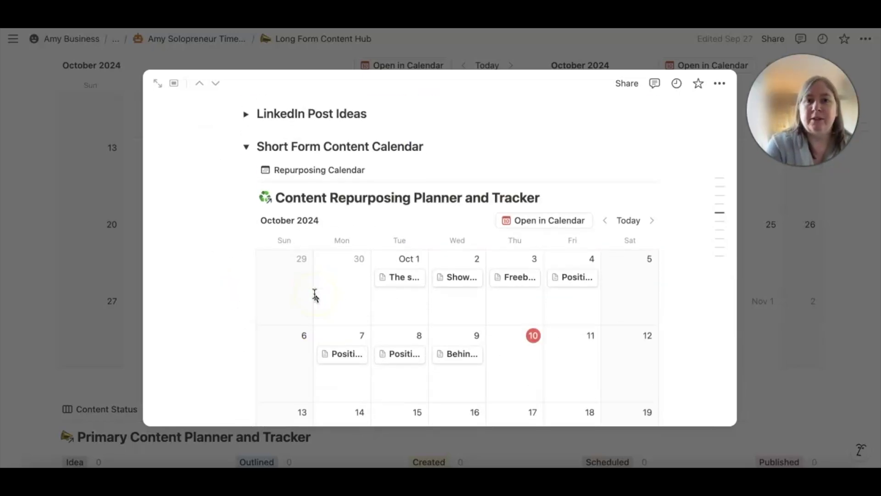
{"action": "scroll", "coordinate": [315, 294], "scroll_direction": "down", "scroll_amount": 2}
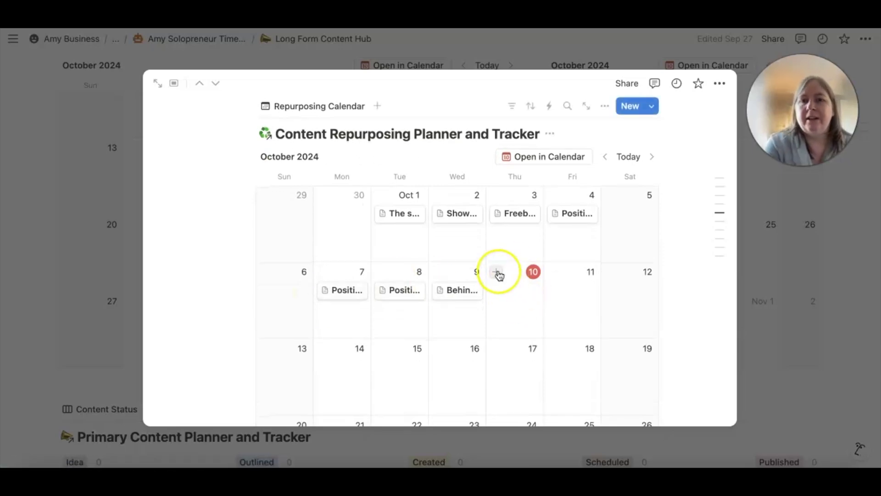
{"action": "scroll", "coordinate": [520, 317], "scroll_direction": "down", "scroll_amount": 3}
{"action": "scroll", "coordinate": [520, 325], "scroll_direction": "up", "scroll_amount": 1}
{"action": "scroll", "coordinate": [521, 324], "scroll_direction": "down", "scroll_amount": 3}
Close the October 22 entry and return to the Publishing Calendar heading in the Long Form Content Hub.
{"action": "scroll", "coordinate": [521, 324], "scroll_direction": "up", "scroll_amount": 10}
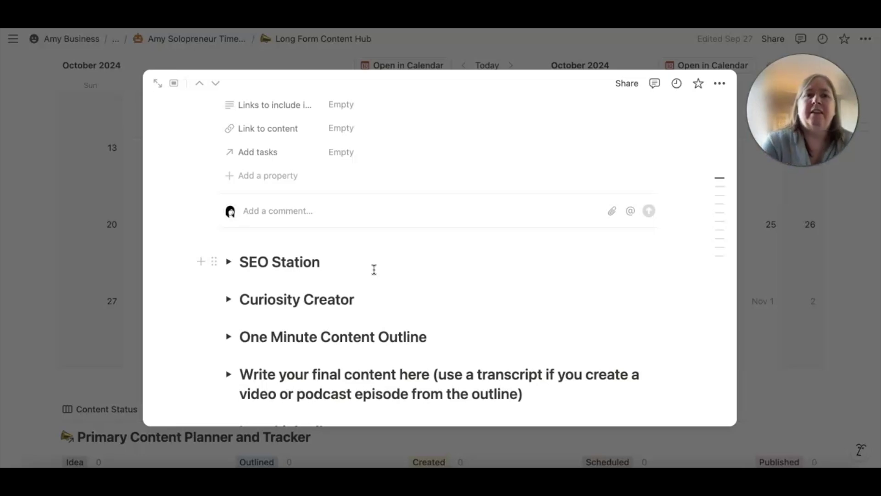
{"action": "left_click", "coordinate": [218, 60]}
{"action": "scroll", "coordinate": [286, 311], "scroll_direction": "up", "scroll_amount": 5}
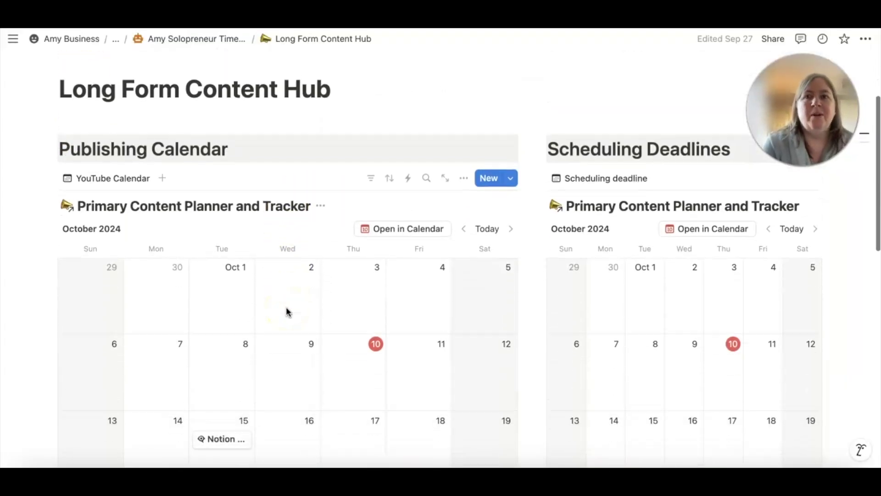